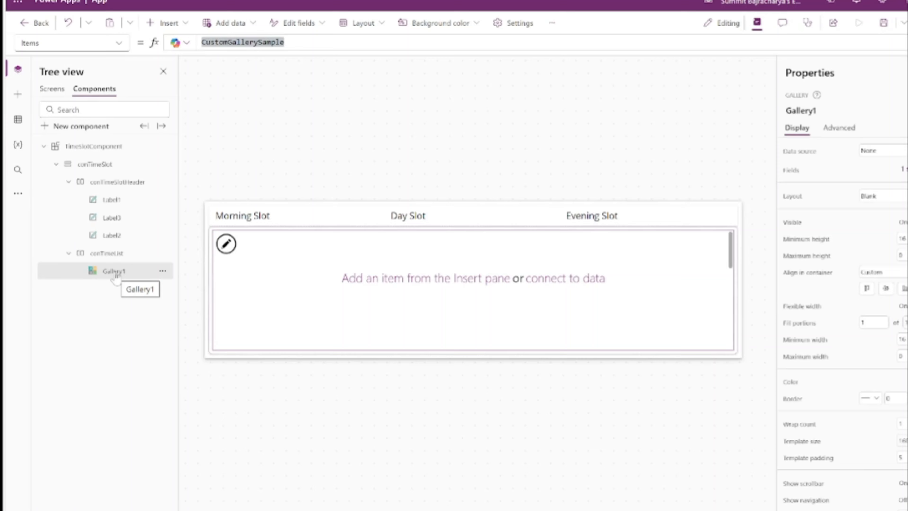
Rename the Gallery1 control inside conTimeList as galMorningSlot
double_click(114, 272)
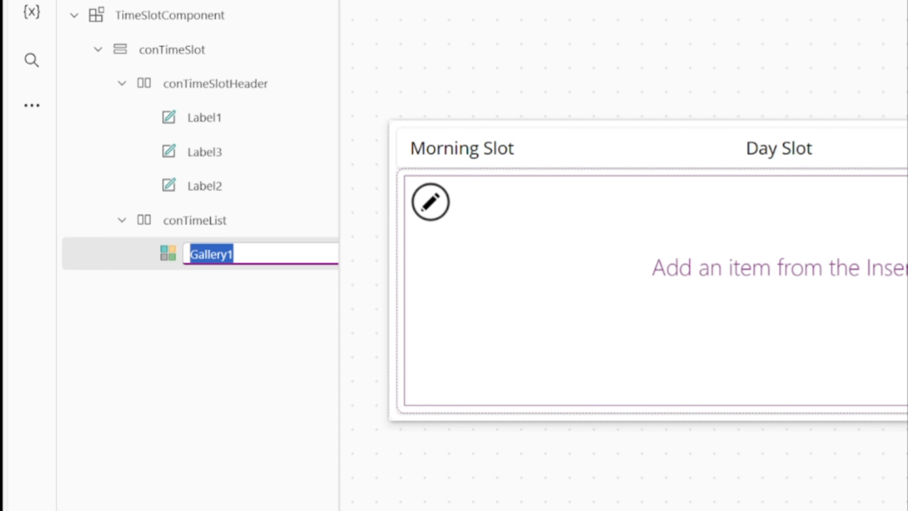
text(galMo)
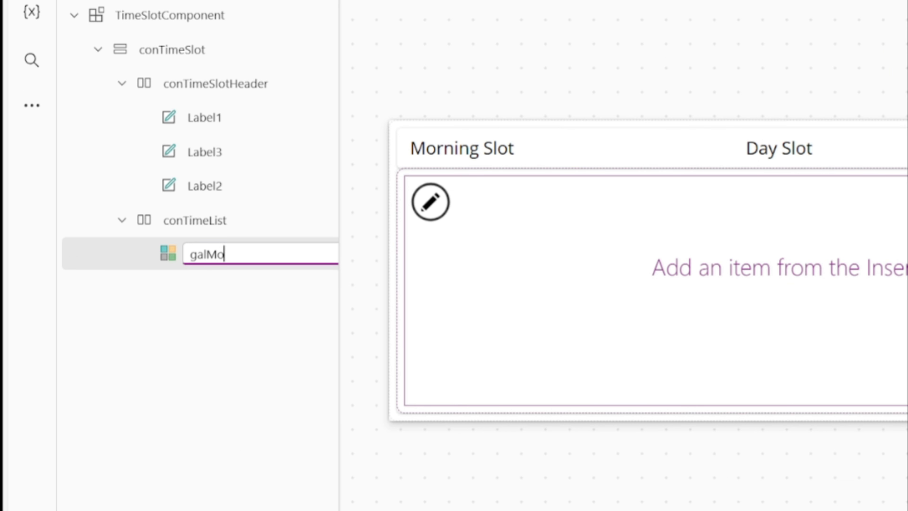
text(rningSlot)
key(Return)
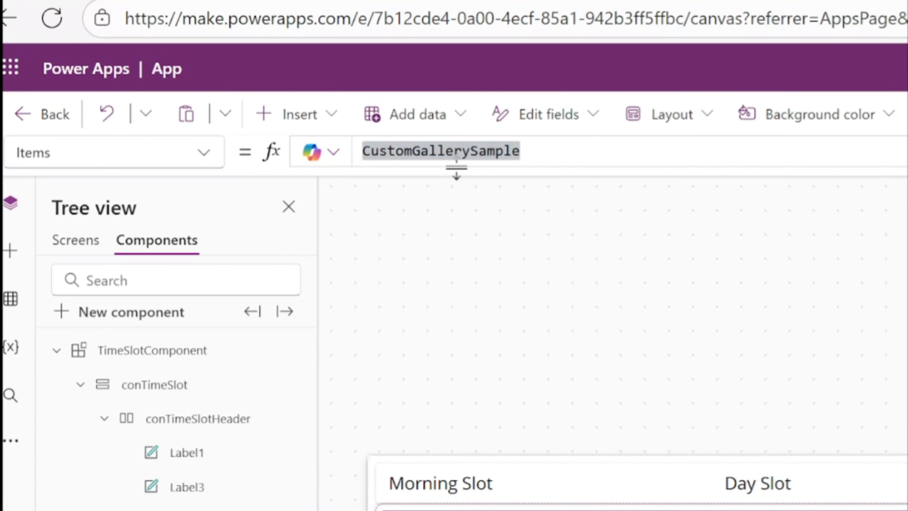
Replace galMorningSlot's Items formula with ForAll(Sequence(16,0,1),Text(Time(8,0,0)+Time(0,ThisRecord.Value*15,0),""))
drag(456, 170, 380, 250)
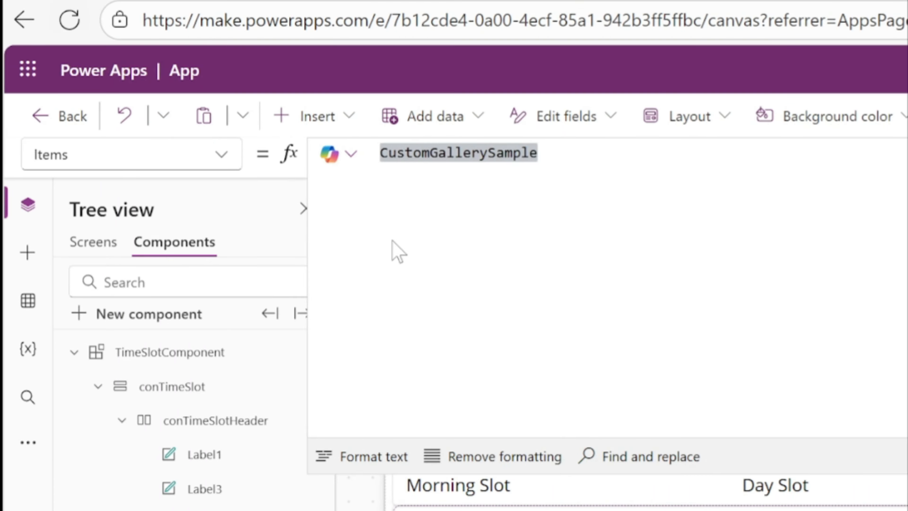
text(ForAl)
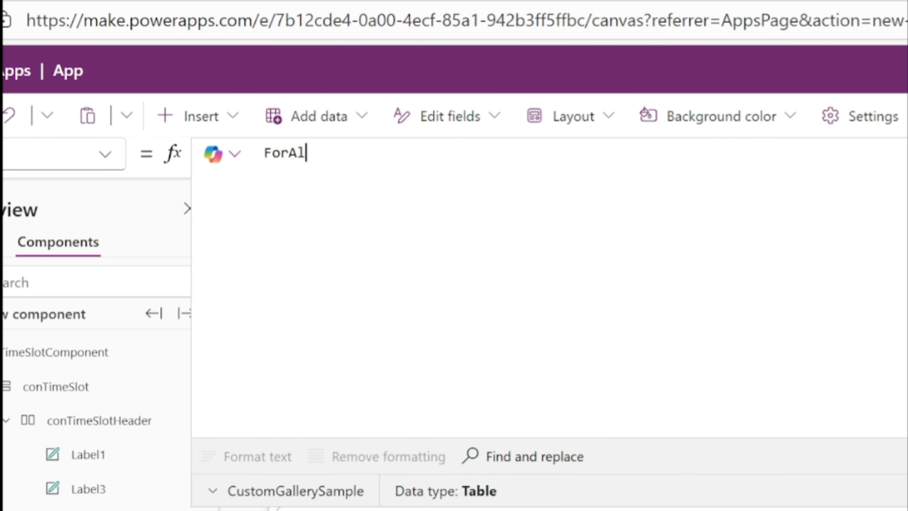
text(l(Sequence()
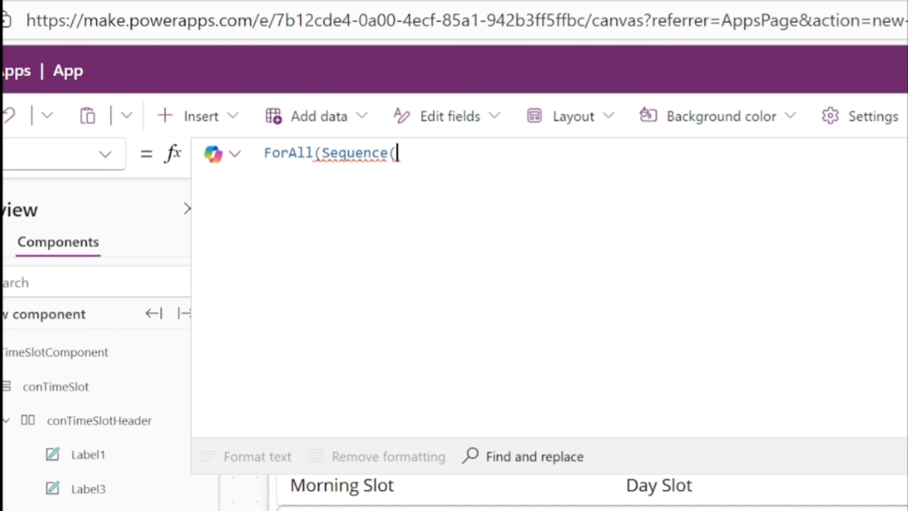
text(16,0,1),)
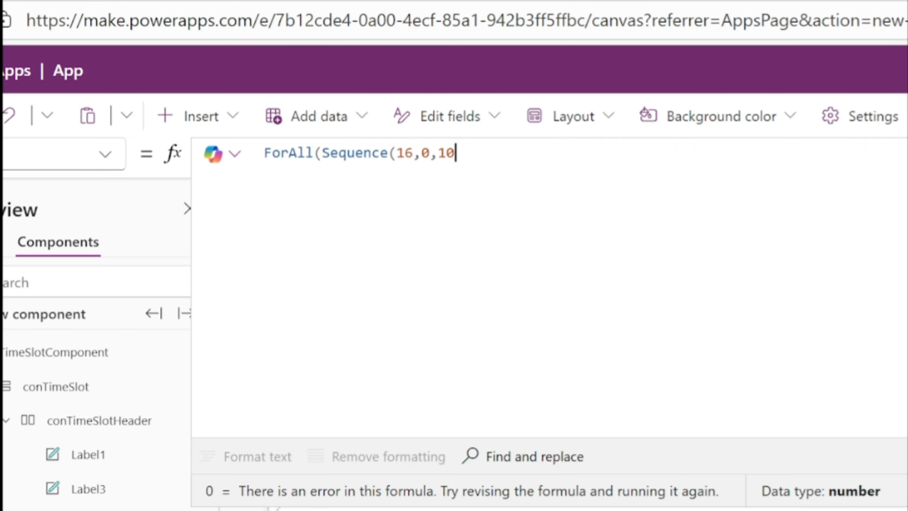
text(Tex)
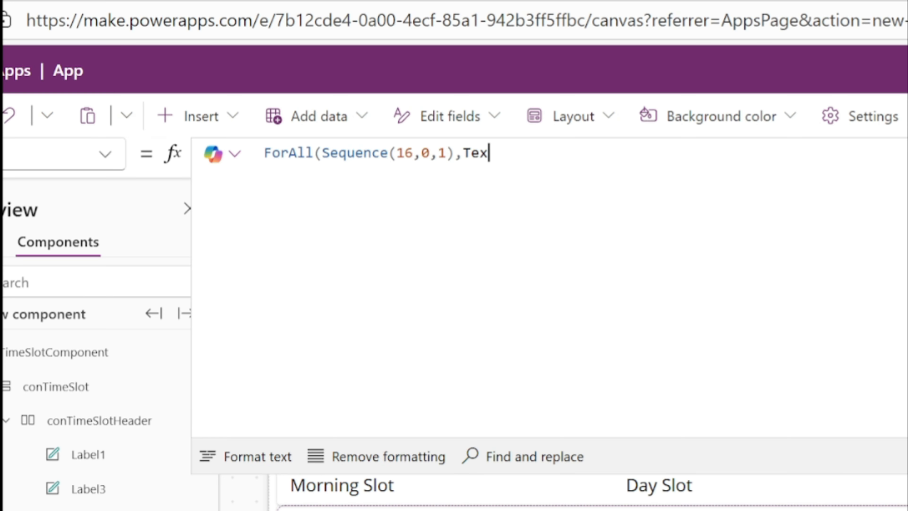
text(t(Time(8,0)
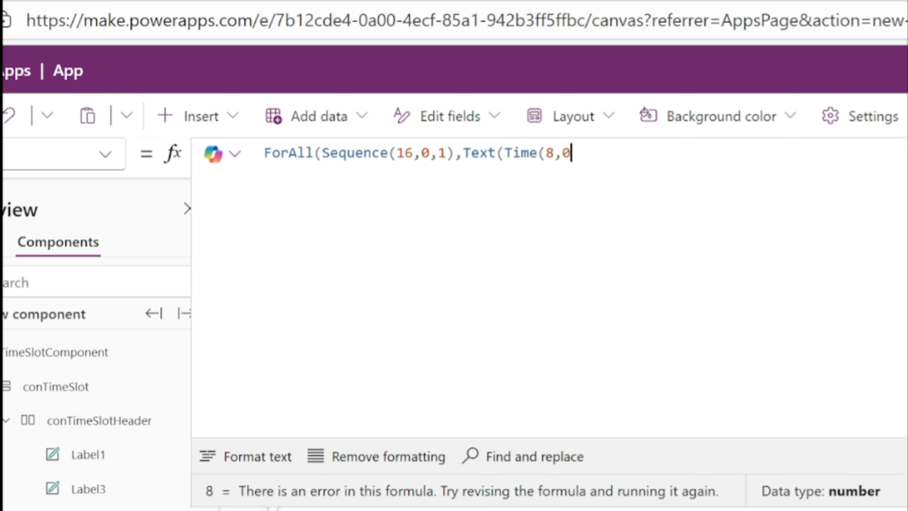
text(,0)+Time()
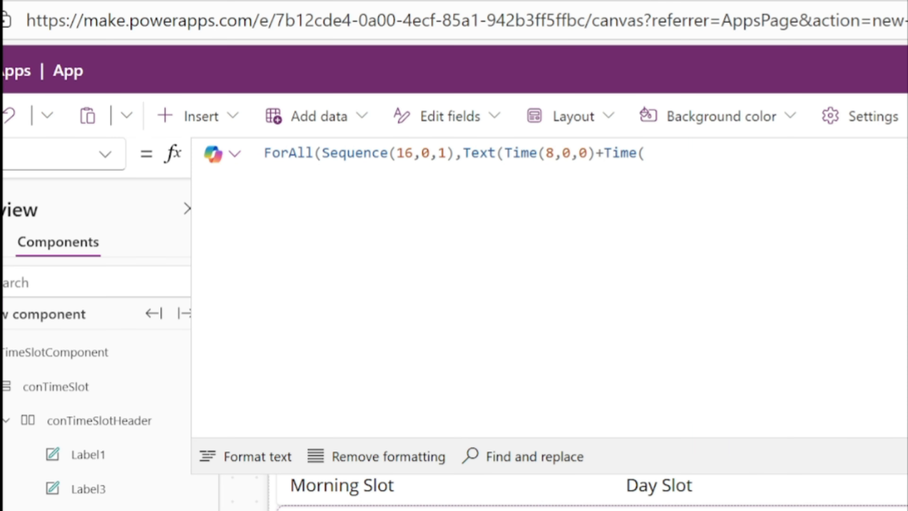
text(0,Thi)
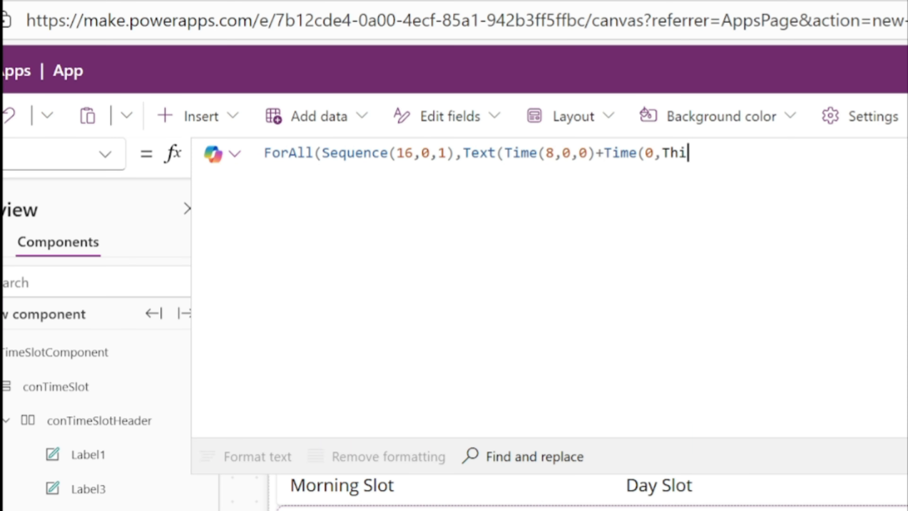
text(sRecord.Valu)
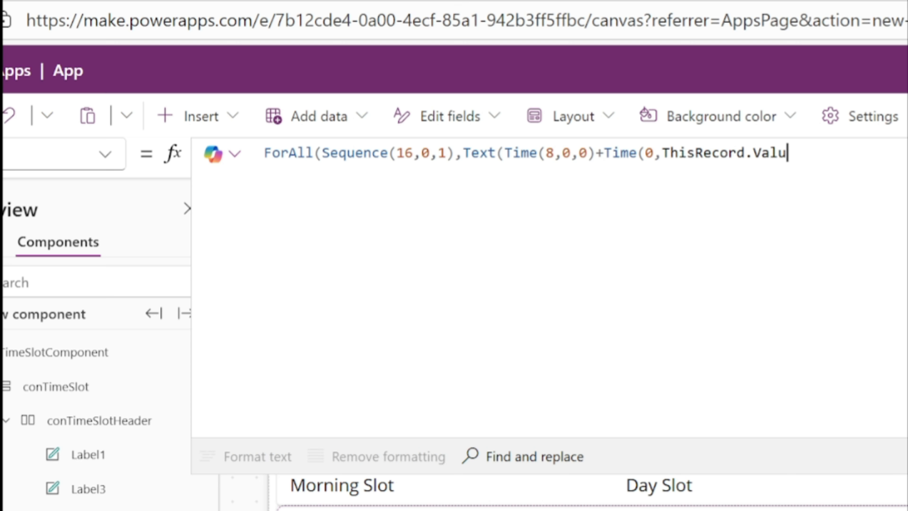
text(e*15,)
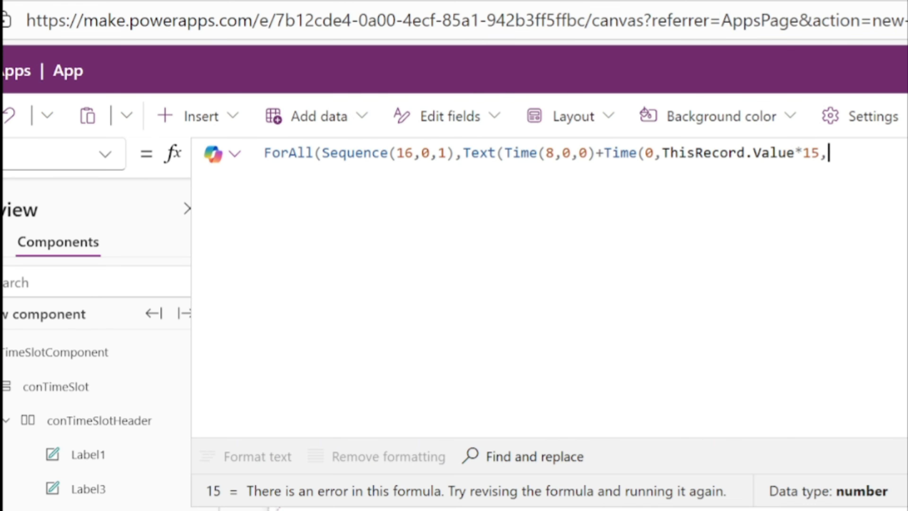
text(0),"")))
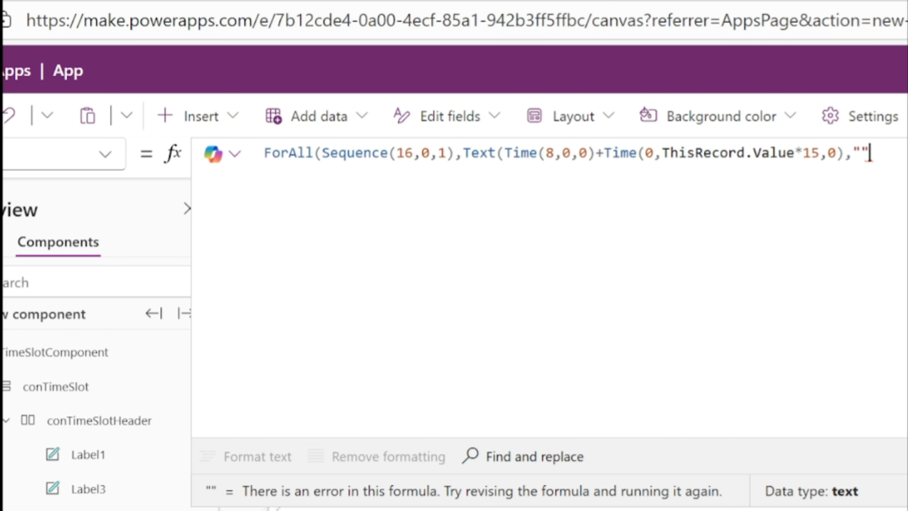
Fill in the Text function's empty format string in the Items formula with "[$-en-us]hh:mm"
key(Left)
key(Left)
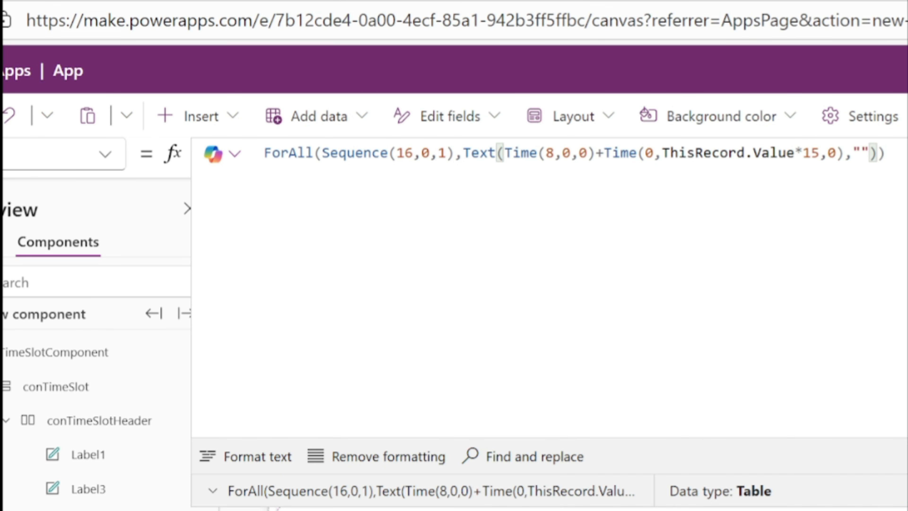
text([)
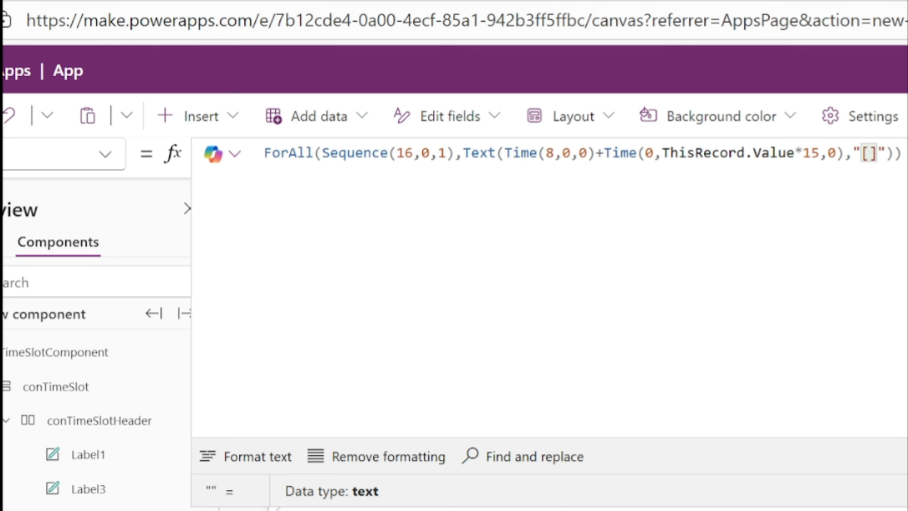
text($-en-us]hh)
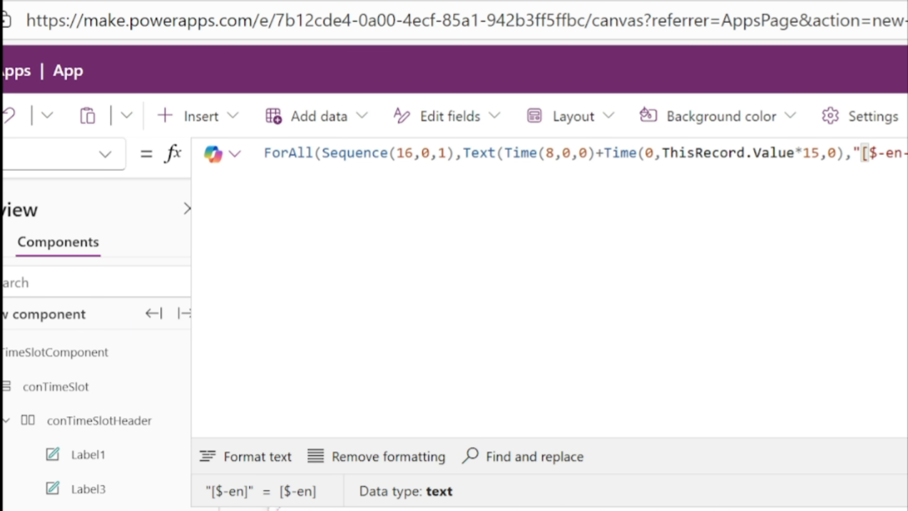
text(:mm)
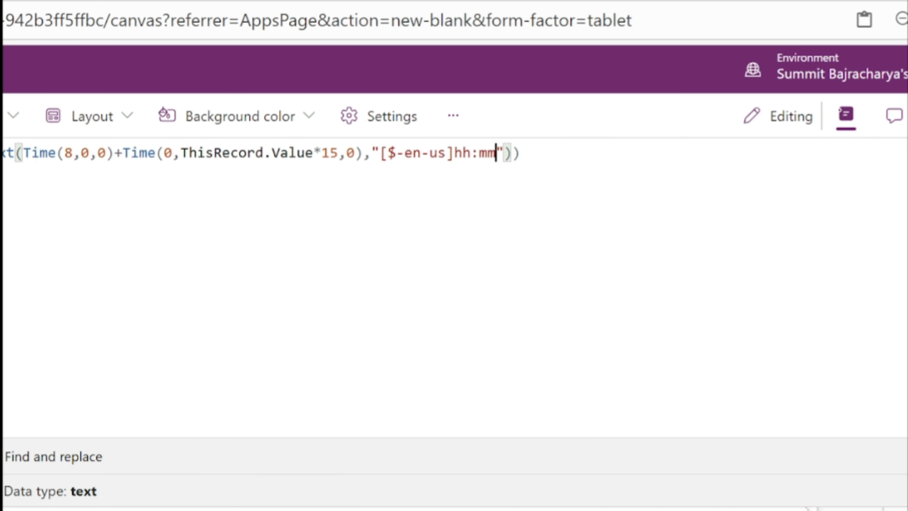
key(Right)
key(Right)
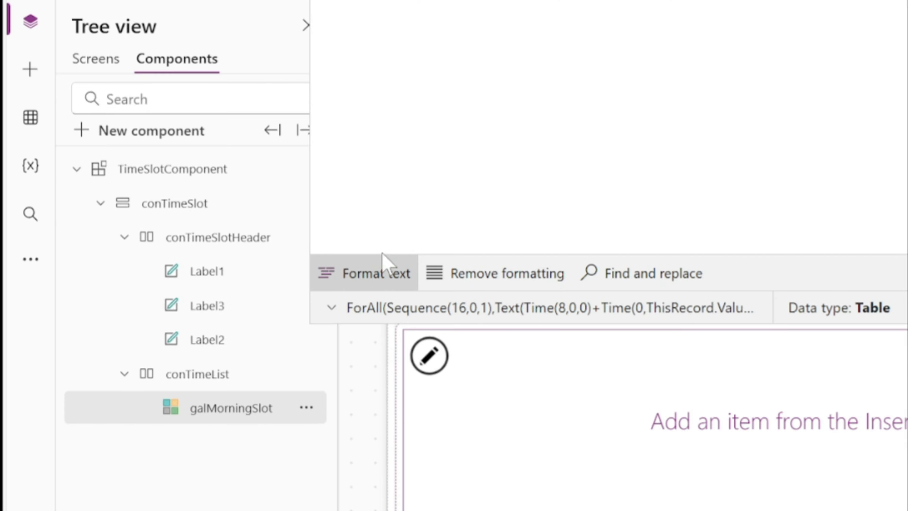
Auto-format the Items formula across multiple lines and preview the table of time values it produces
click(385, 262)
scroll(608, 143, down, 1)
scroll(608, 143, up, 1)
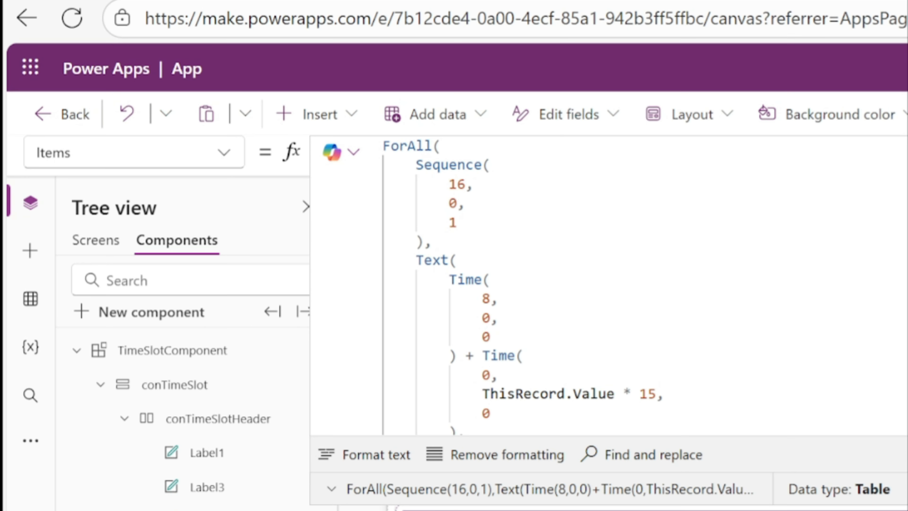
click(416, 145)
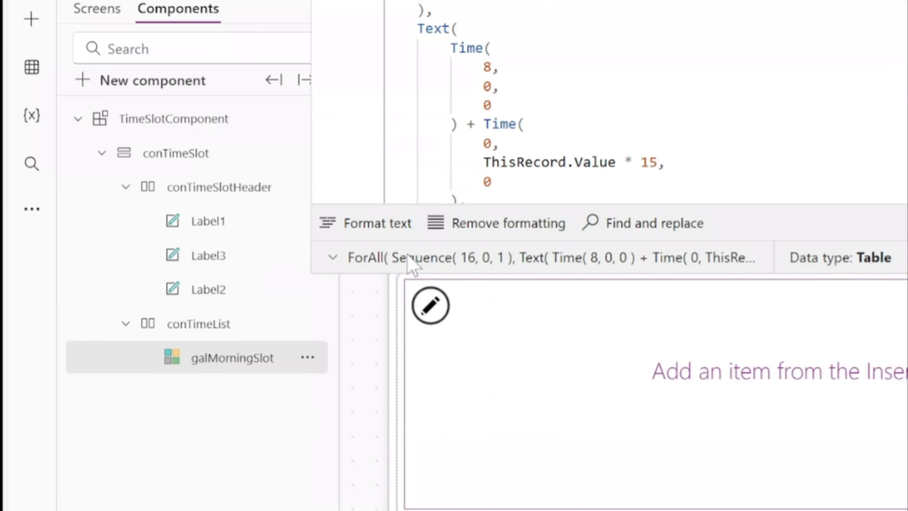
click(406, 486)
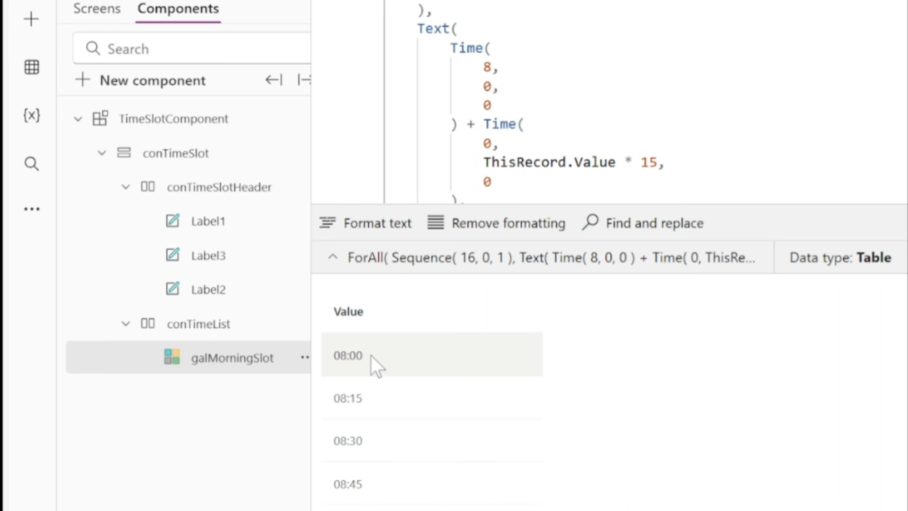
scroll(372, 357, down, 5)
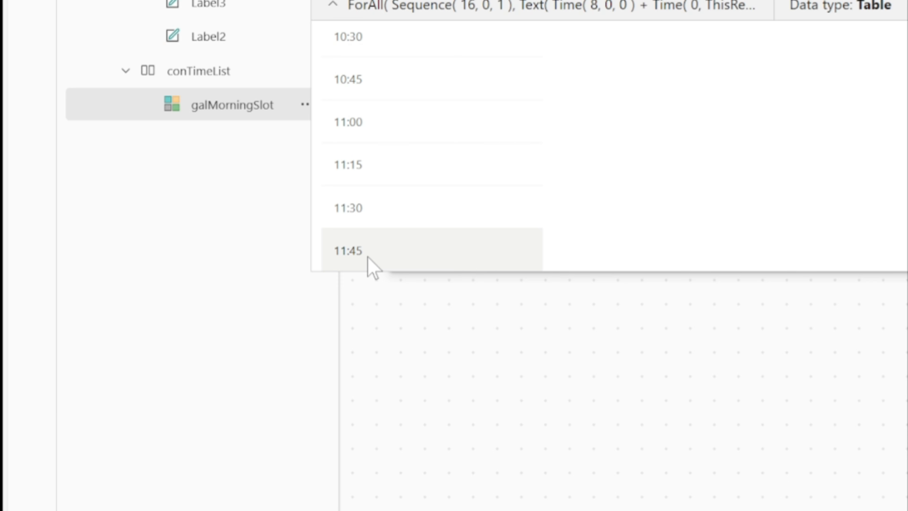
click(441, 71)
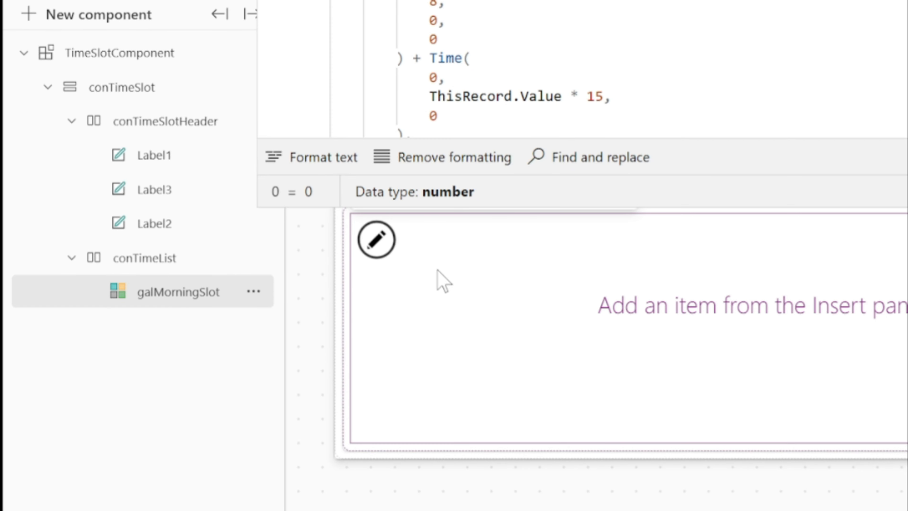
Insert a button into the galMorningSlot gallery's item template
click(373, 250)
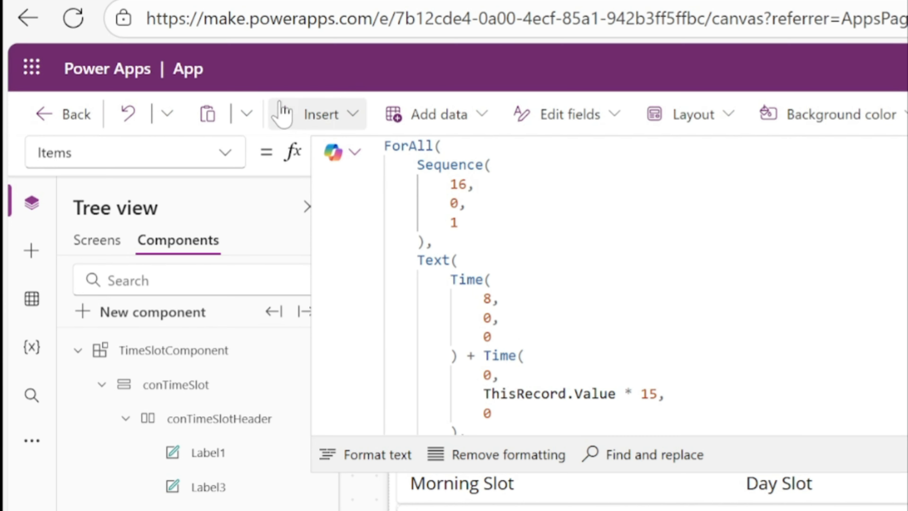
click(282, 114)
click(326, 428)
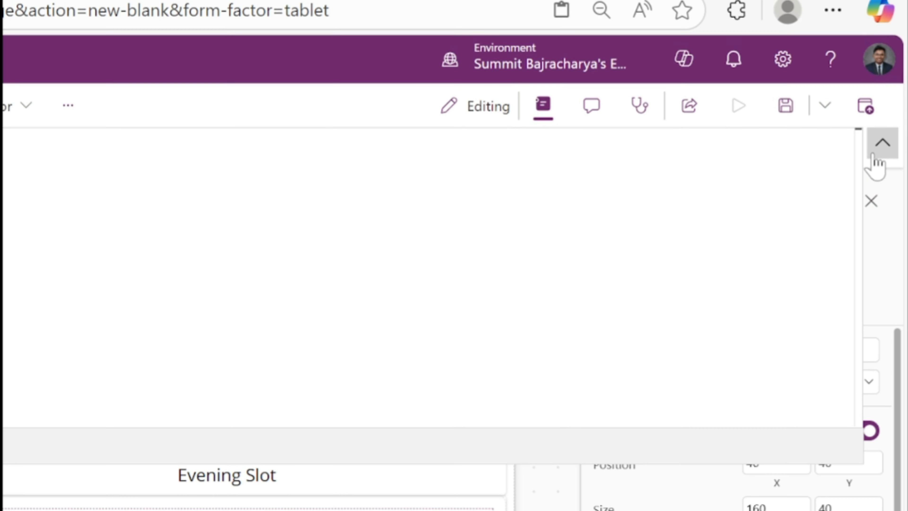
click(880, 149)
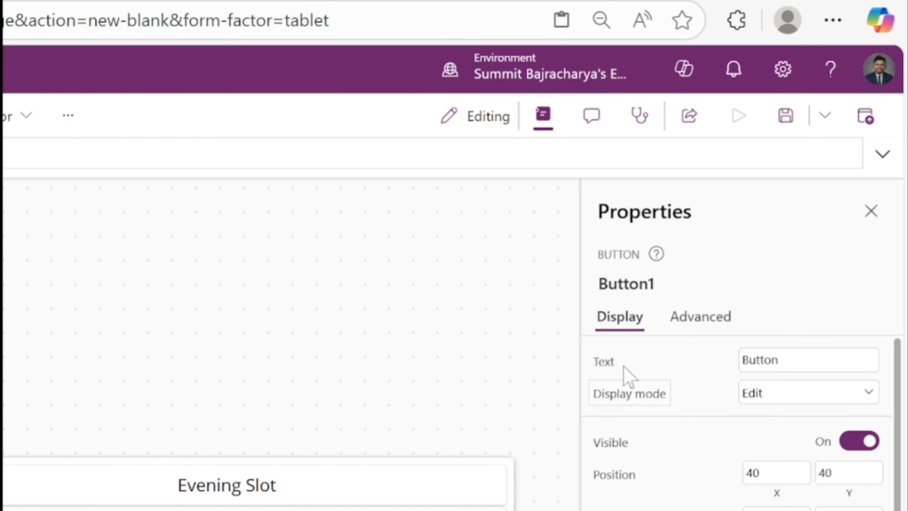
Set the gallery button's Text property to ThisItem.Value
click(606, 363)
key(ctrl+a)
text(Thi)
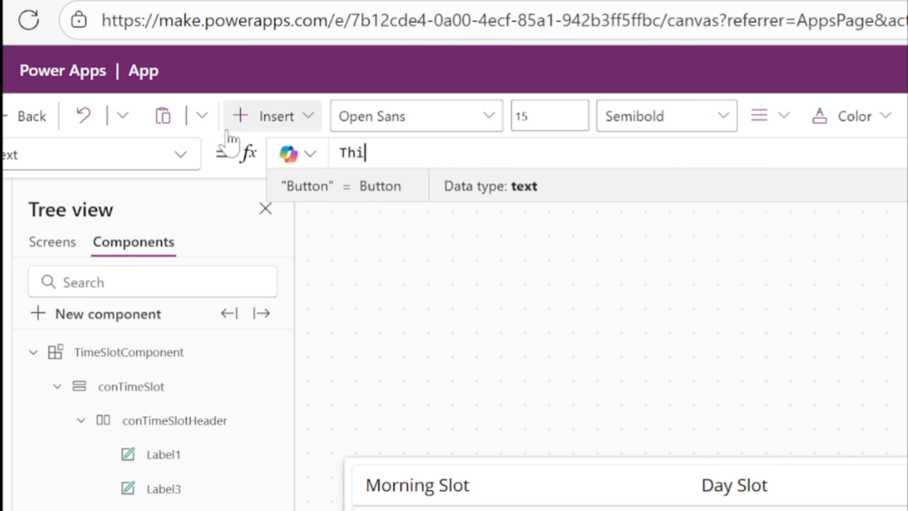
text(sItem.)
text(V)
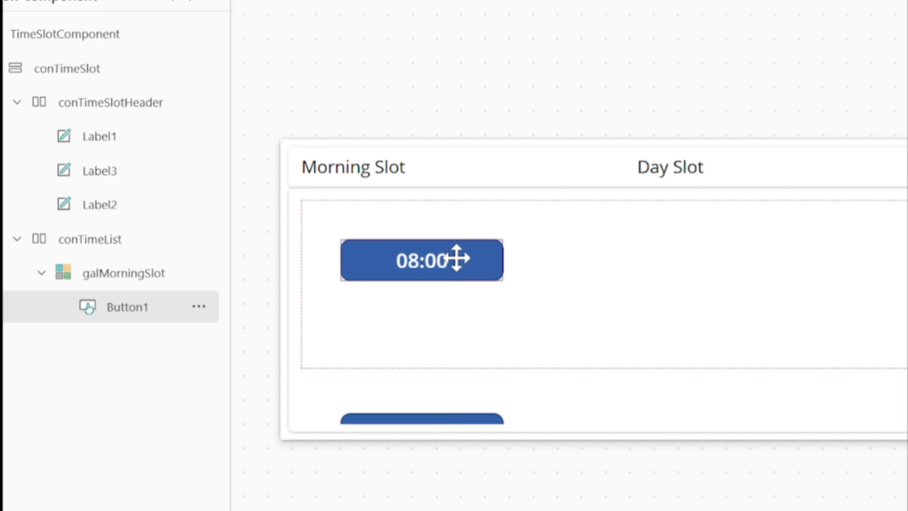
Move the button to the upper-left corner of the gallery cell, at X 0 and Y 0
drag(456, 257, 338, 182)
click(142, 278)
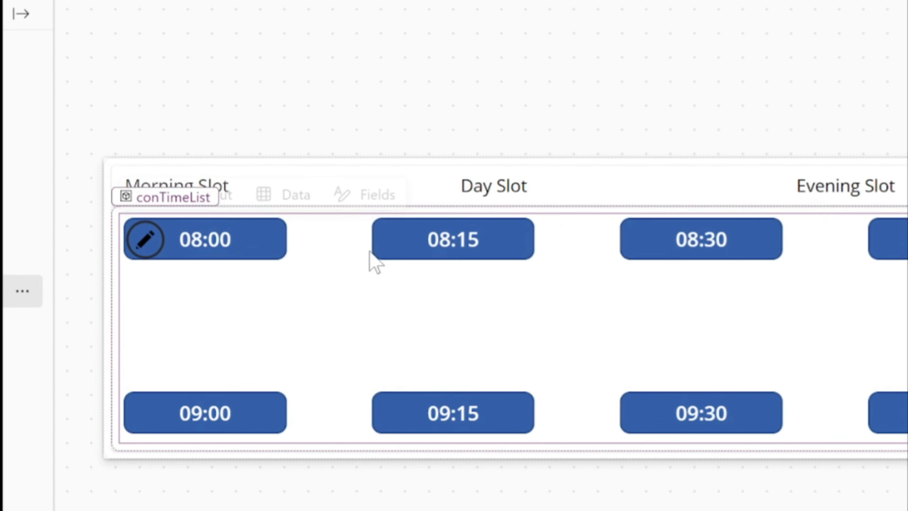
scroll(532, 360, down, 5)
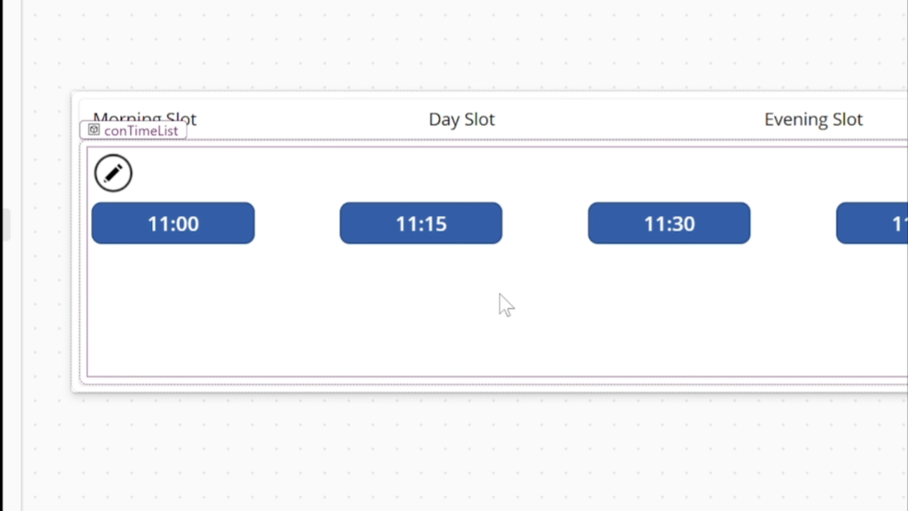
scroll(500, 295, up, 5)
Set galMorningSlot's TemplateSize property to 50 in place of its default formula
click(333, 317)
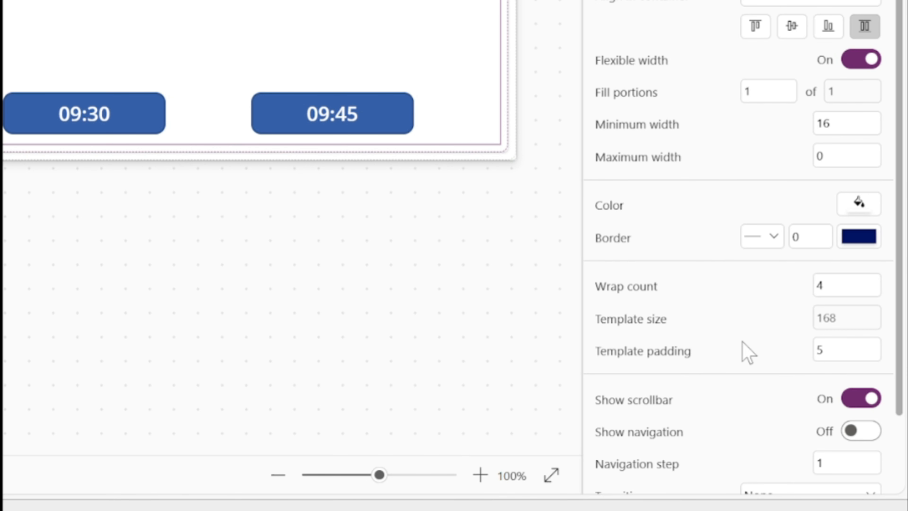
click(824, 318)
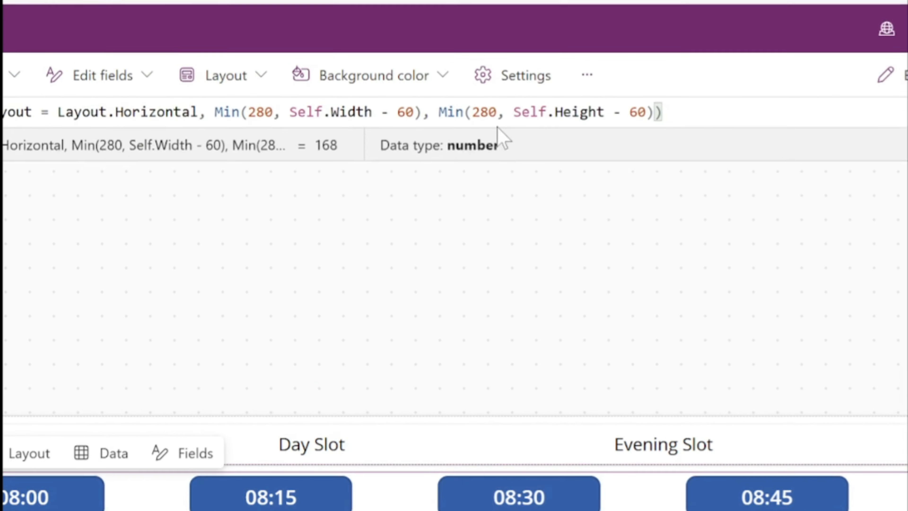
drag(480, 153, 321, 131)
text(50)
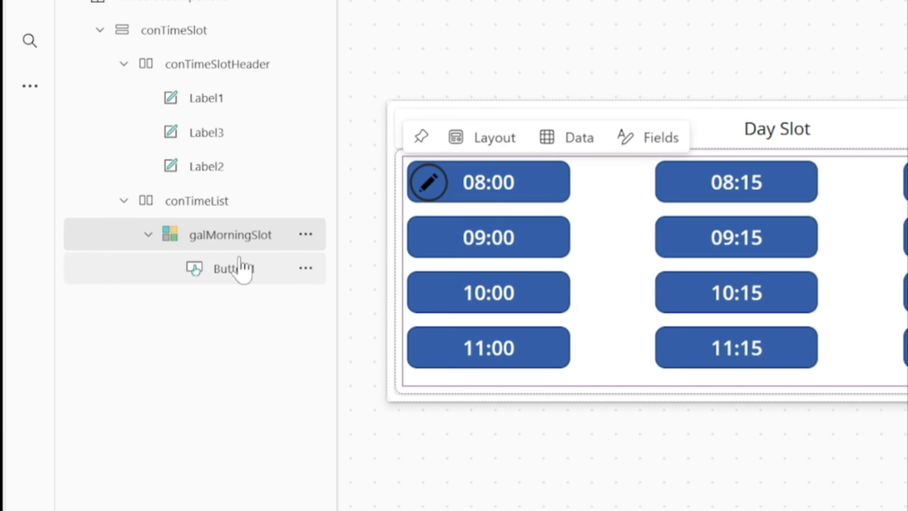
Set the gallery button's Width property to Parent.TemplateWidth
click(239, 270)
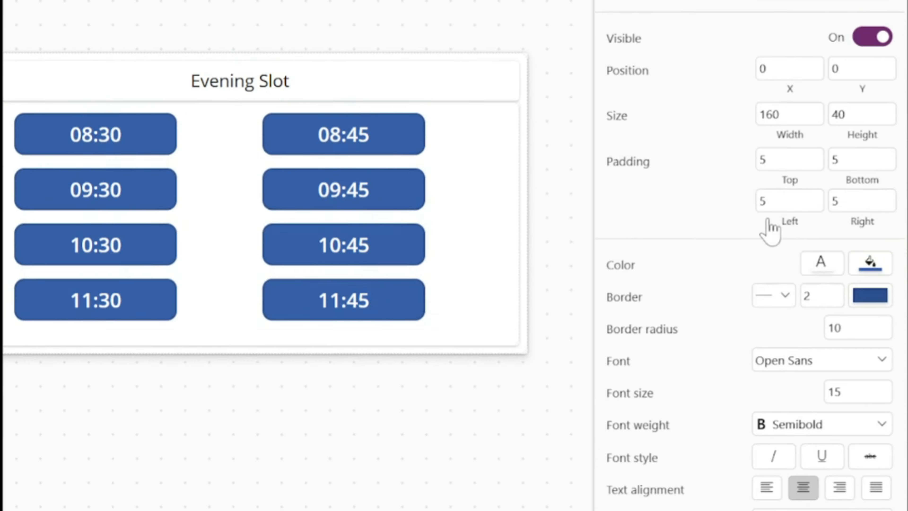
click(789, 134)
double_click(347, 147)
text(Pa)
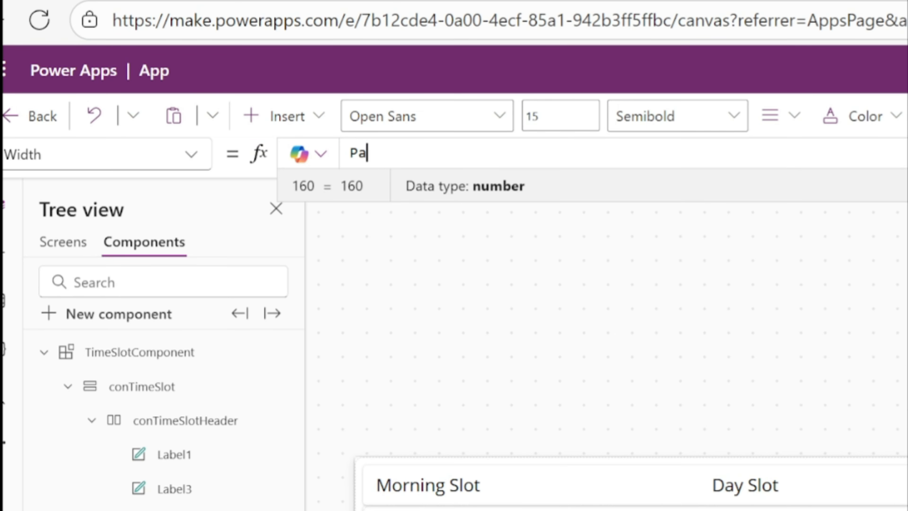
text(renr.T)
text(emplateWidth)
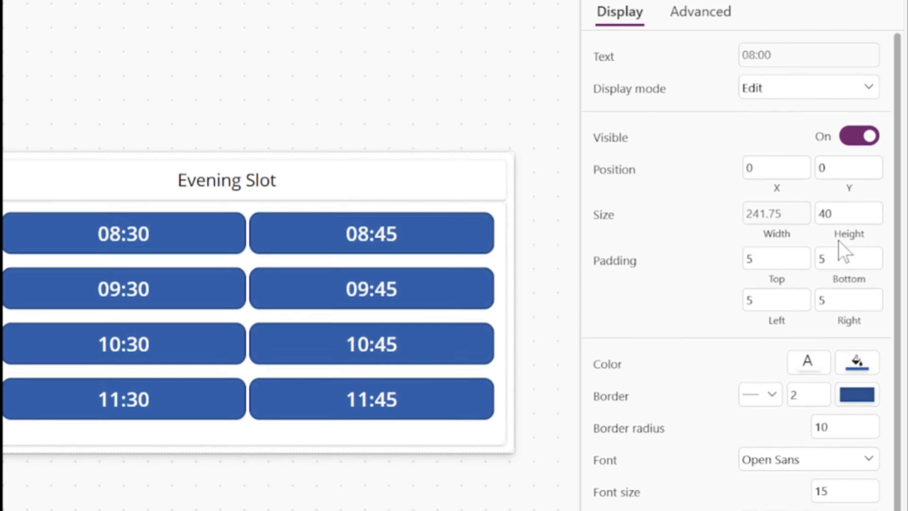
Set the gallery button's Height property to Parent.TemplateHeight
click(839, 240)
double_click(372, 153)
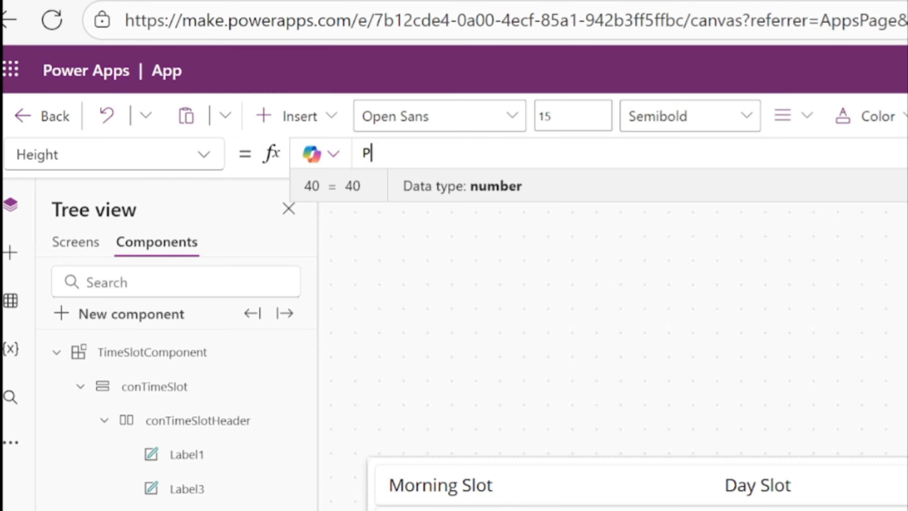
text(Parent.TemplateHei)
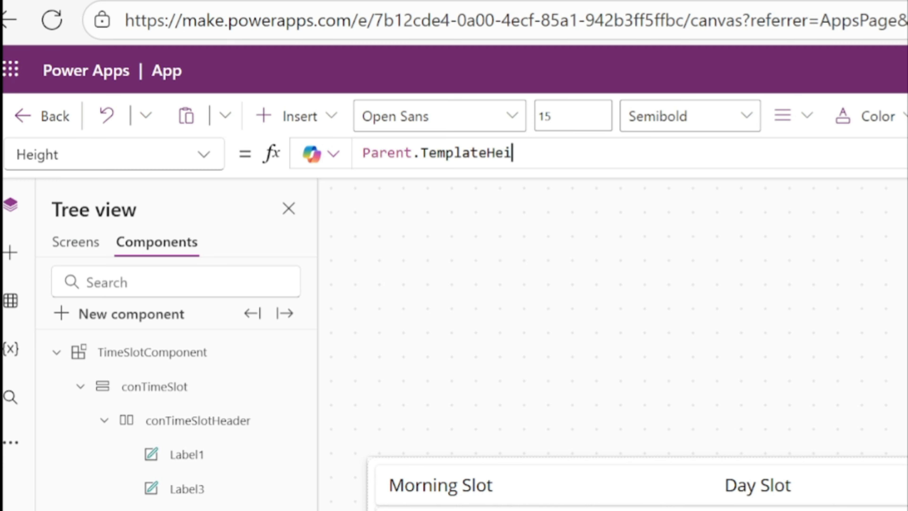
text(ght)
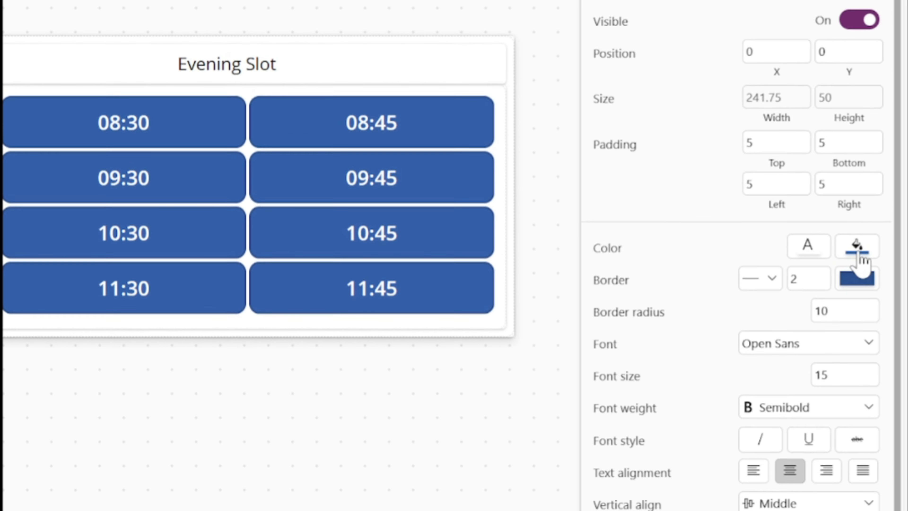
Give the gallery button a white fill and black text
click(858, 249)
click(524, 395)
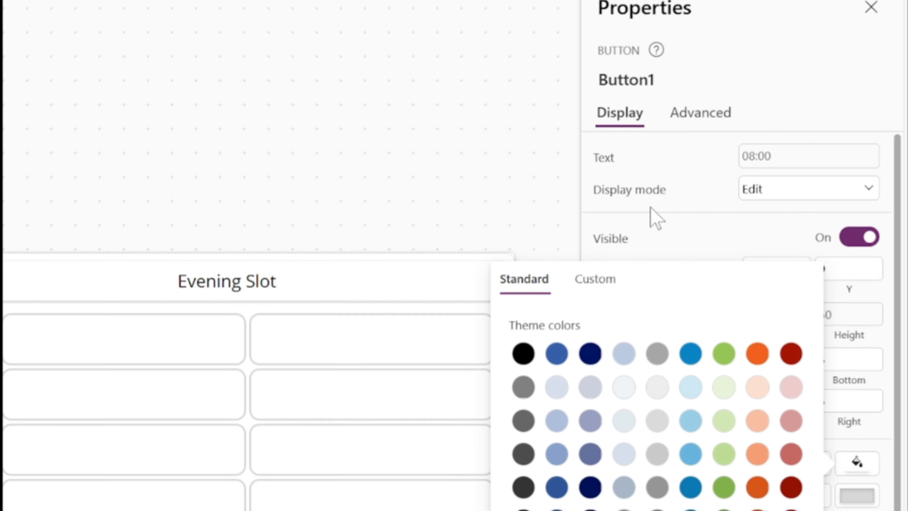
click(857, 462)
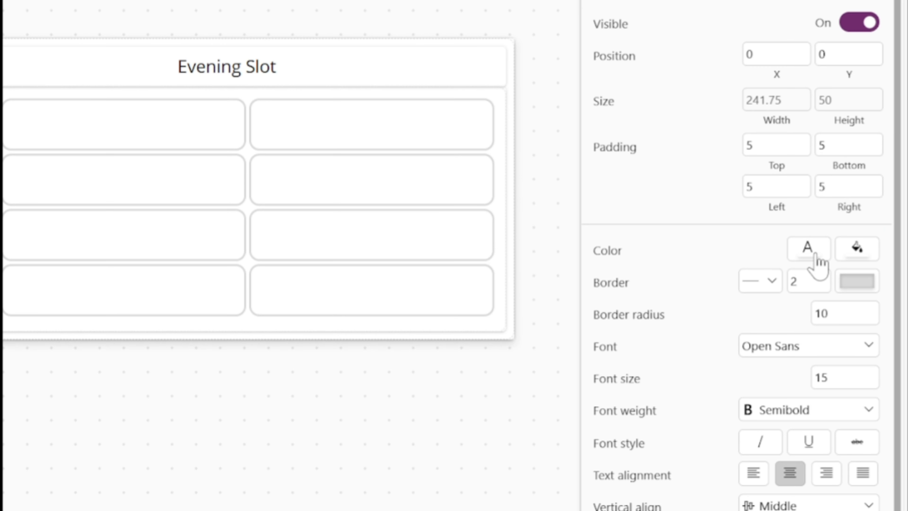
click(816, 254)
click(472, 145)
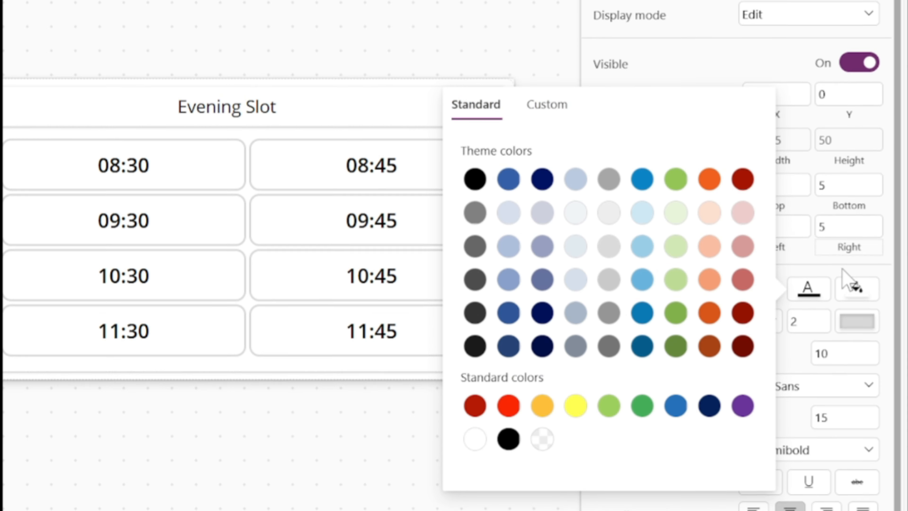
click(876, 272)
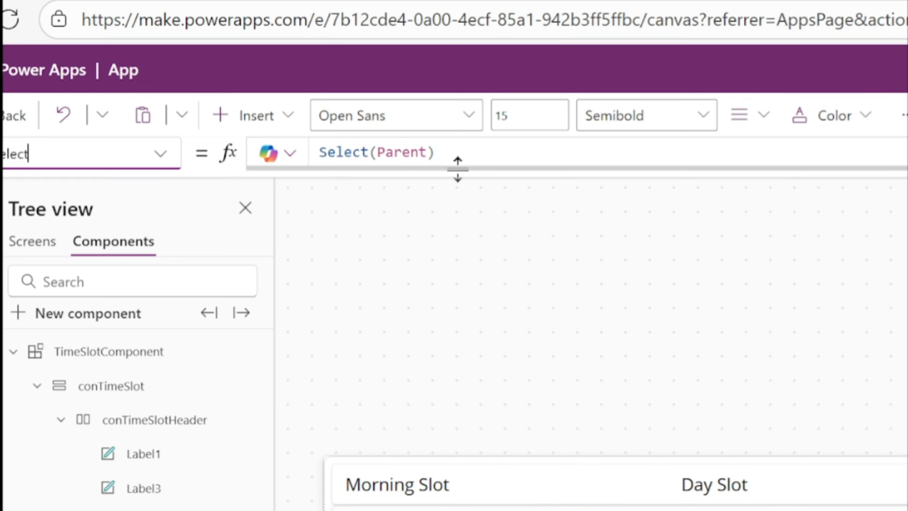
Replace the gallery button's OnSelect formula with Set(varSelectedItem,ThisItem.Value)
drag(458, 168, 442, 505)
key(ctrl+a)
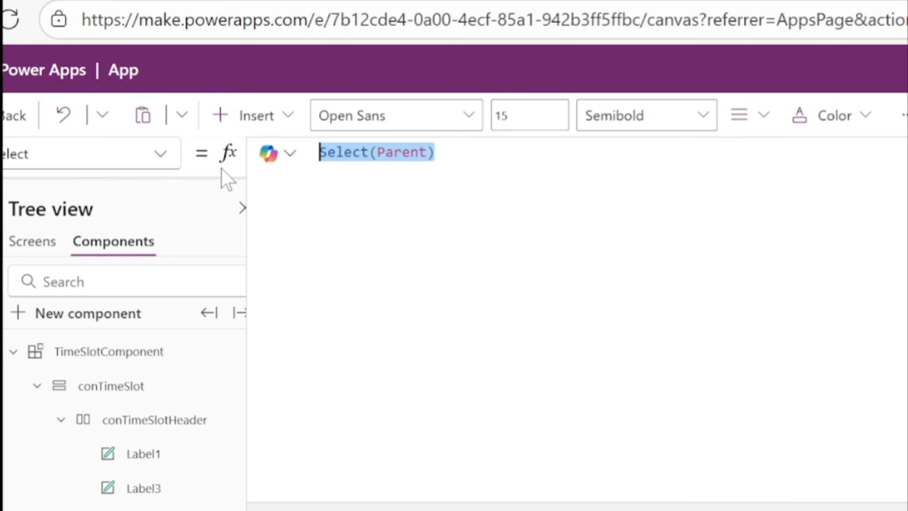
text(Set(var)
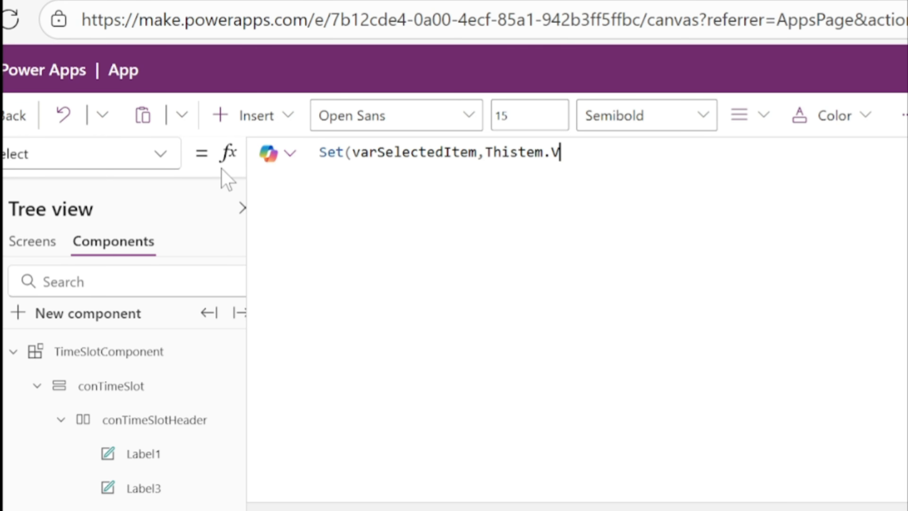
text())
click(518, 153)
text(I)
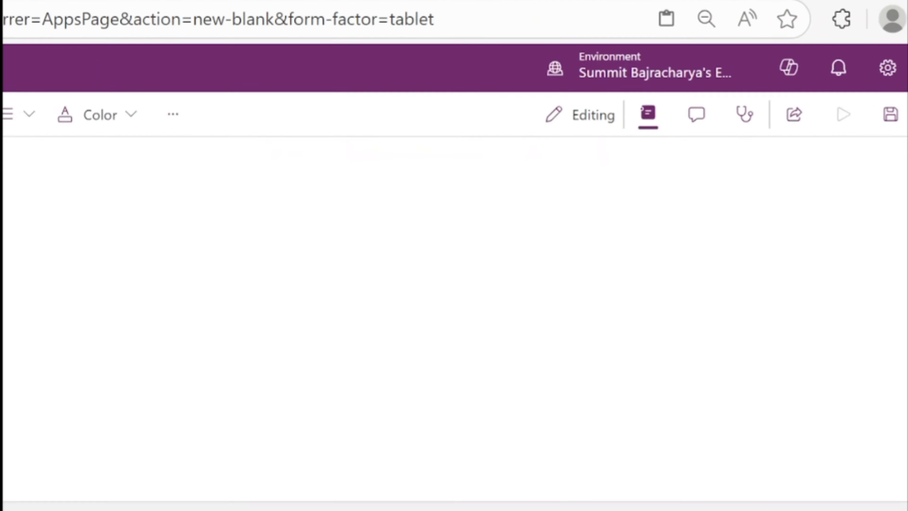
click(880, 161)
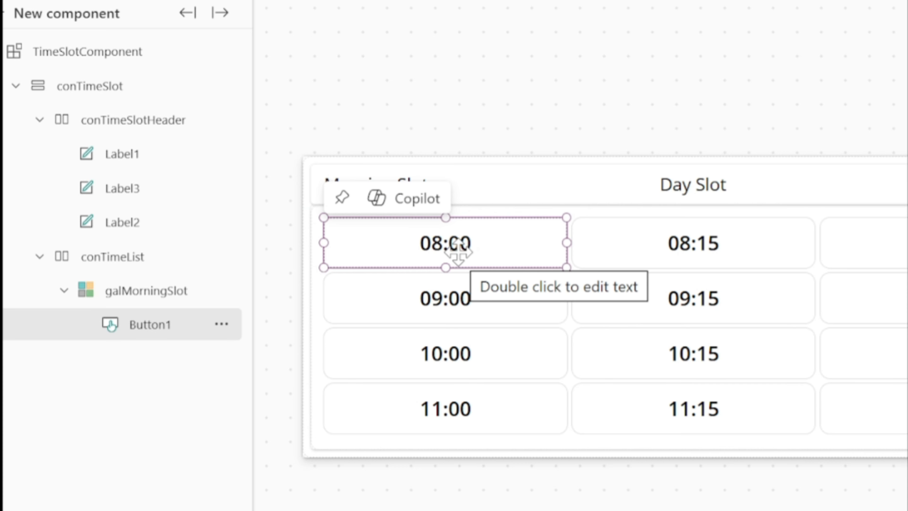
Copy the variable name varSelectedItem from the button's formula and use it as the value of TimeSlotComponent's SelectedTime output property
double_click(399, 153)
key(ctrl+c)
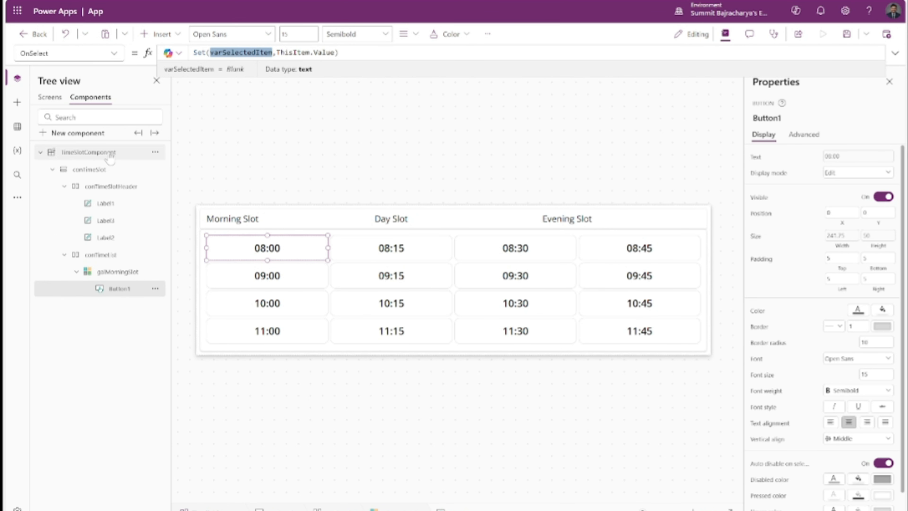
click(89, 152)
click(768, 366)
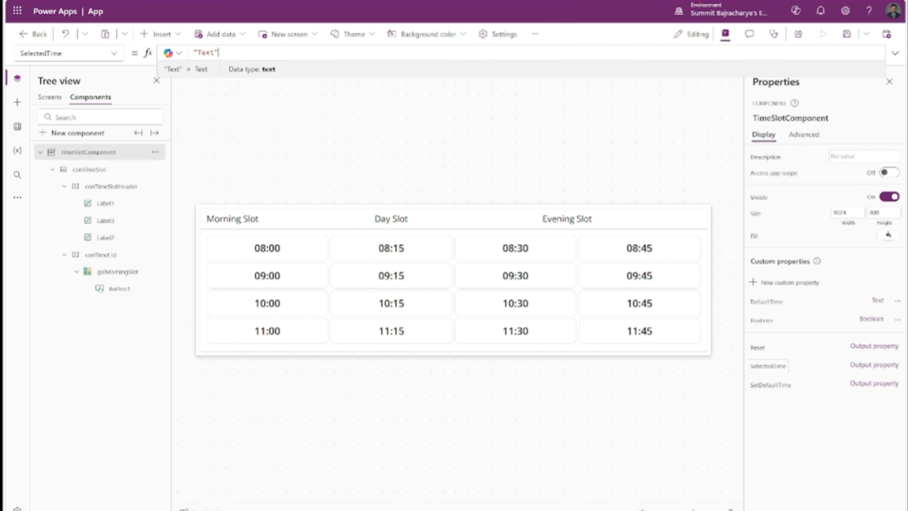
key(ctrl+v)
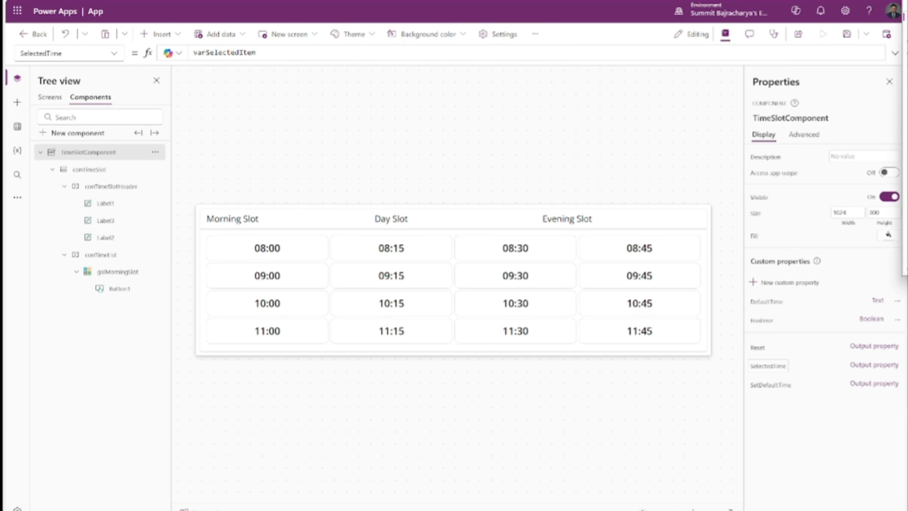
Replace the gallery button's BorderColor formula with the copied color formula that refers to TimeSlotComponent
click(258, 253)
click(113, 53)
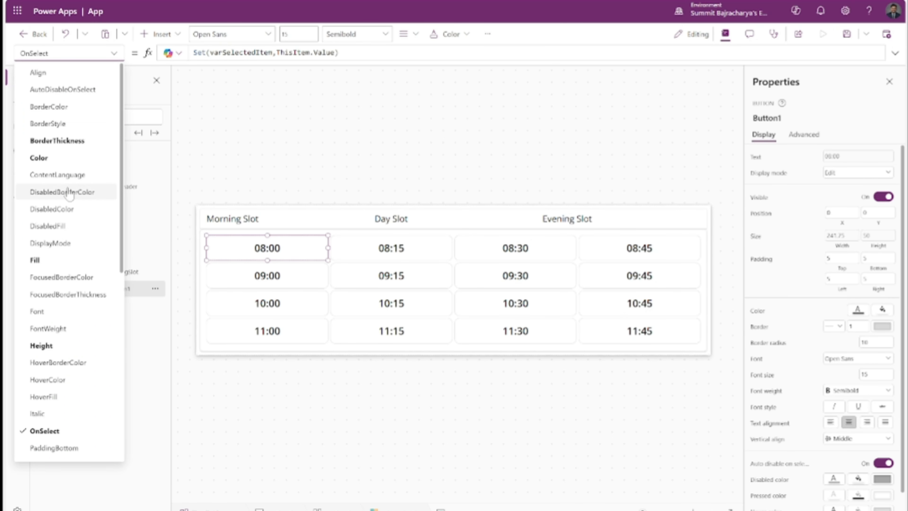
click(57, 107)
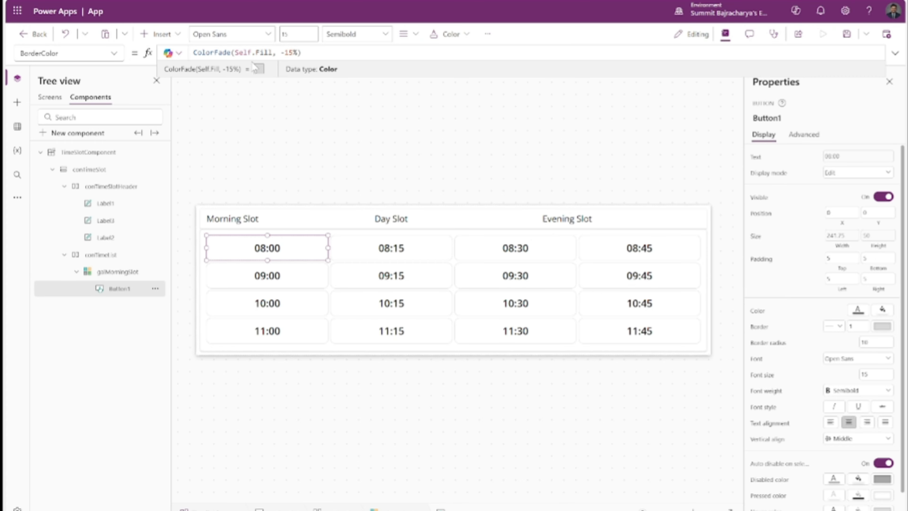
drag(255, 70, 255, 234)
key(ctrl+a)
key(ctrl+v)
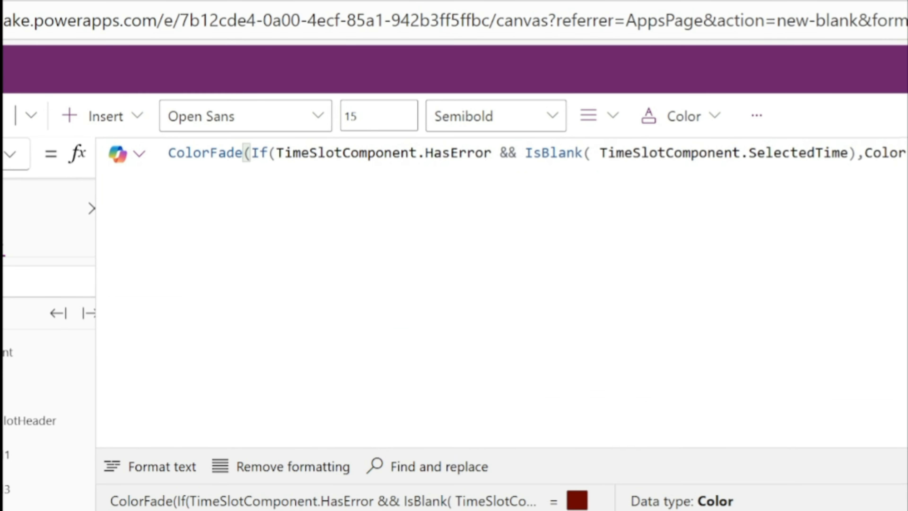
click(457, 154)
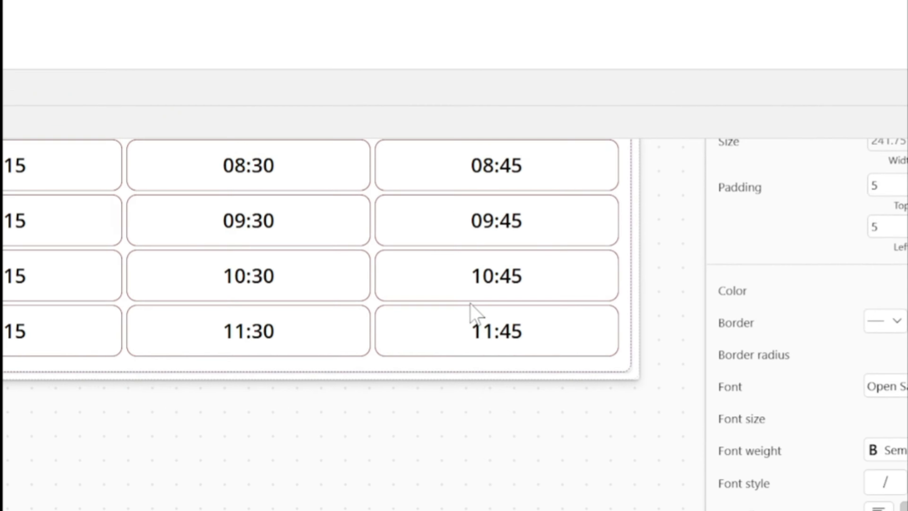
Set TimeSlotComponent's HasError custom property to false
click(178, 30)
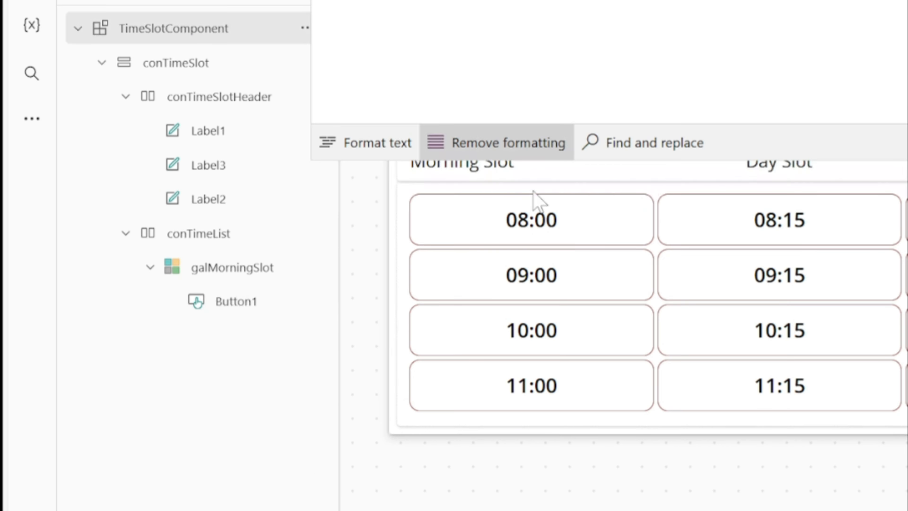
click(616, 214)
key(ctrl+a)
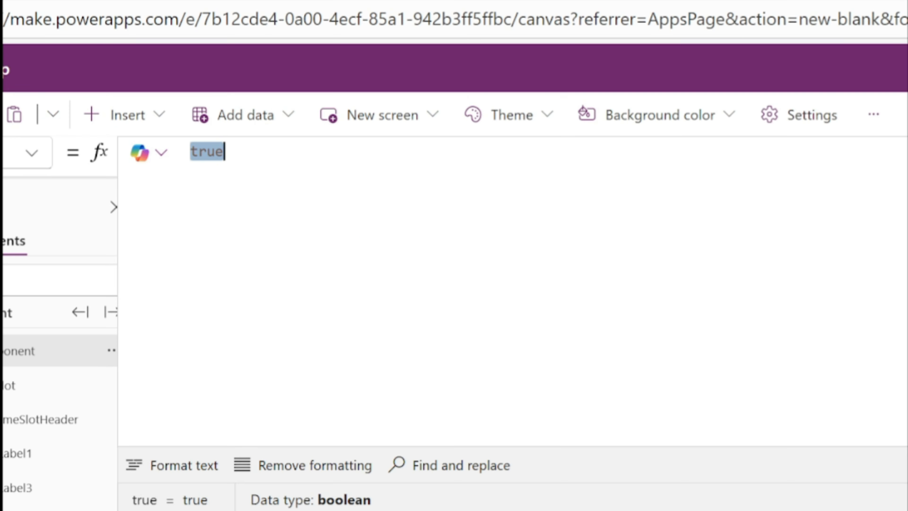
text(false)
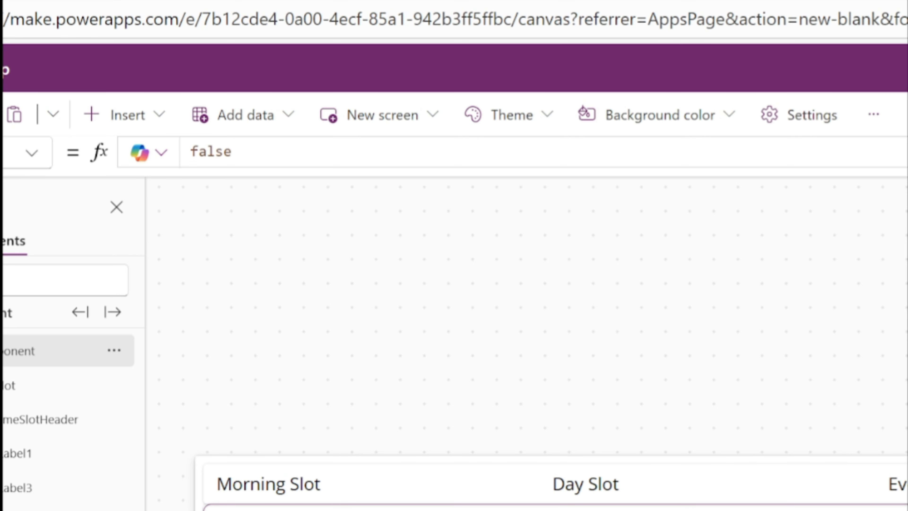
click(536, 508)
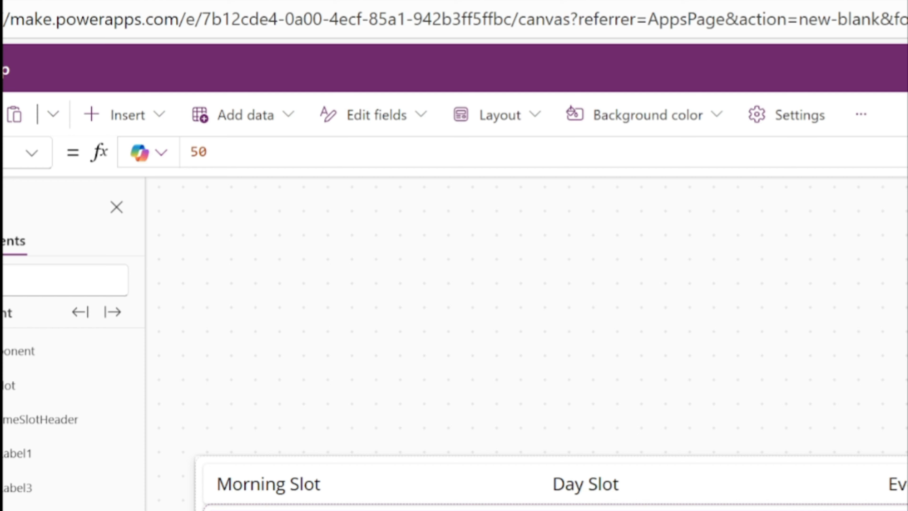
Clear the existing formula of TimeSlotComponent's SetDefaultTime output property
click(18, 351)
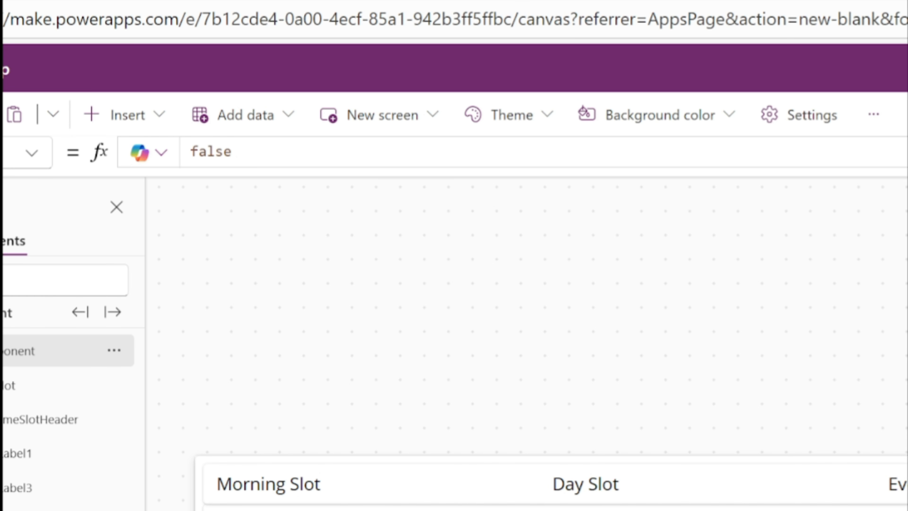
click(215, 153)
key(ctrl+a)
key(BackSpace)
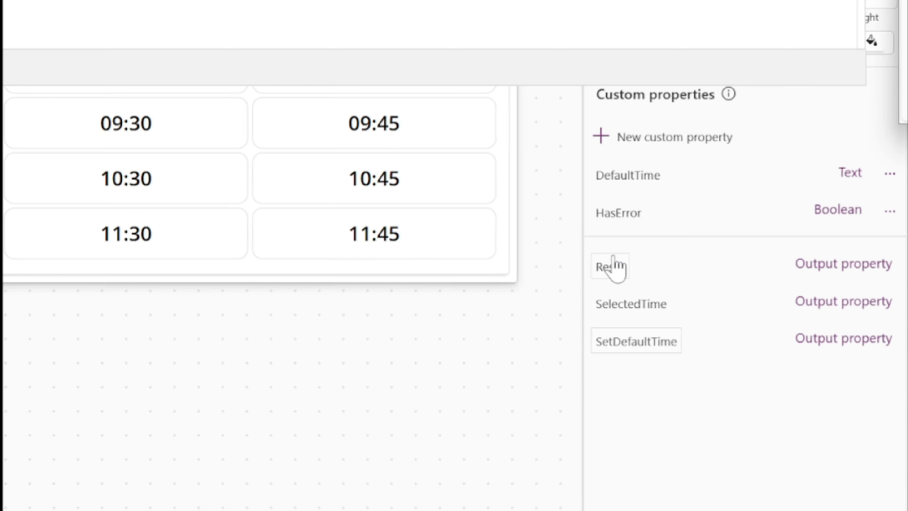
Set the component's Reset property to Set(varSelectedItem,Blank()) and its DefaultTime property to "10:15"
click(612, 267)
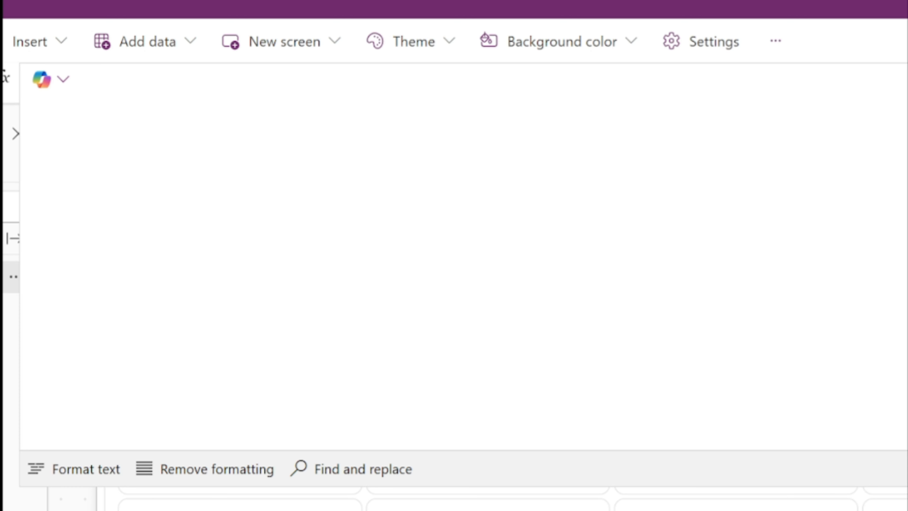
text(Set(varSelectedItem,Blank()))
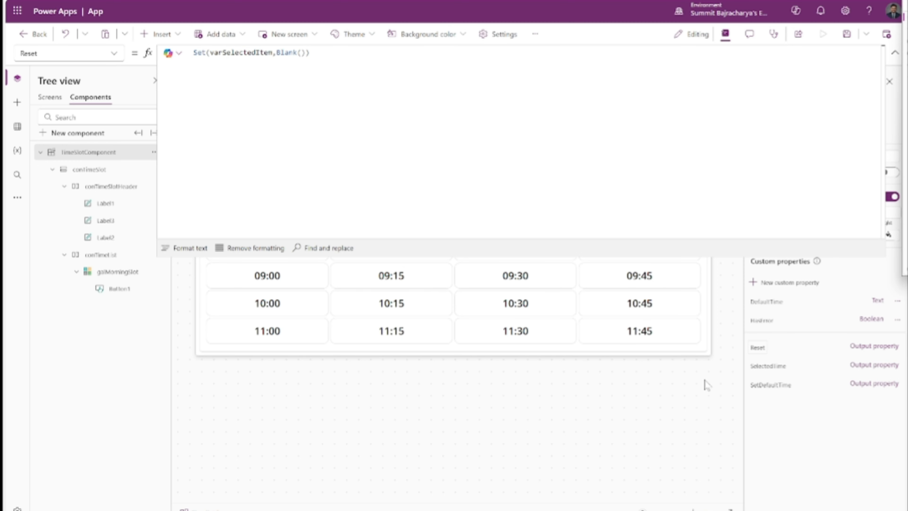
click(767, 307)
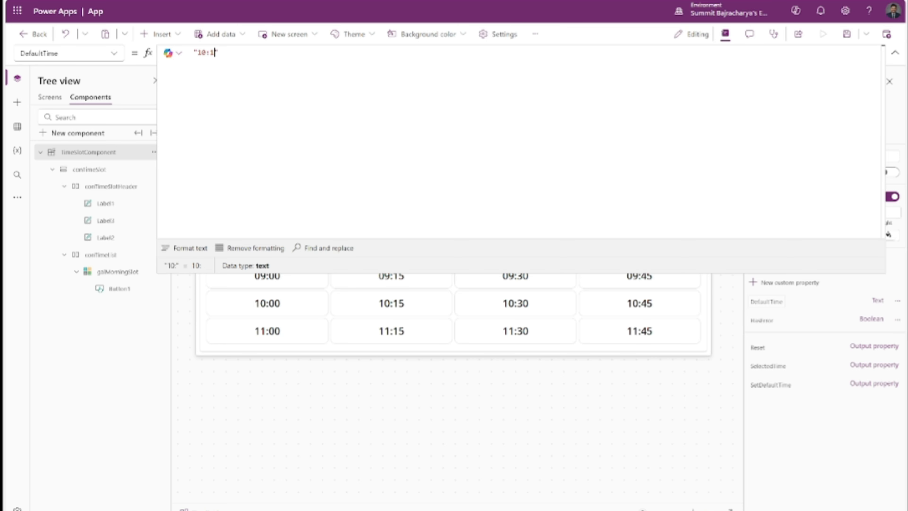
click(895, 53)
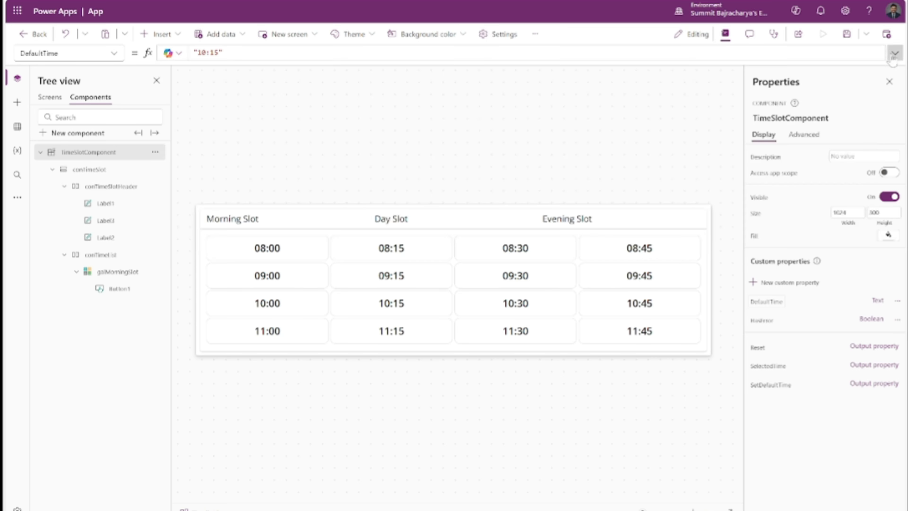
Set the gallery button's Fill to If(ThisItem.Value = TimeSlotComponent.SelectedTime, RGBA(0, 178, 148, 1), RGBA(250, 249, 248, 1)) and format the formula text
click(269, 249)
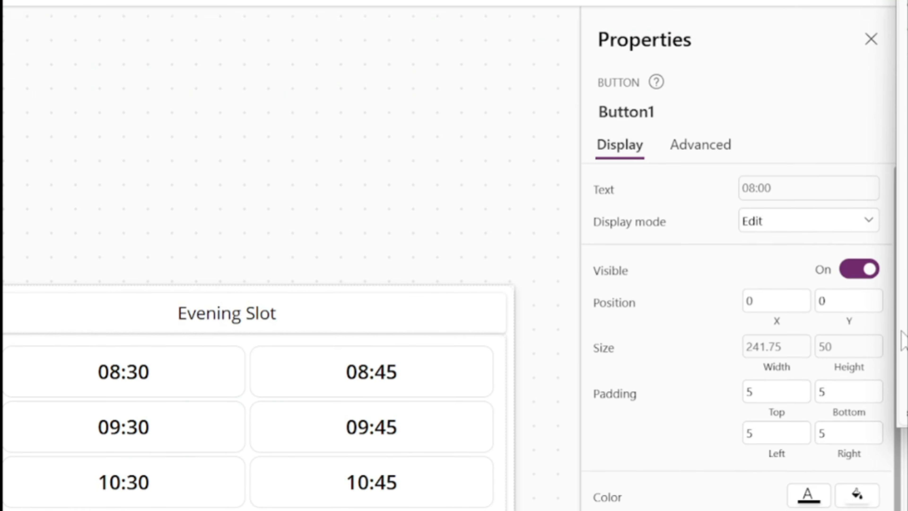
click(218, 157)
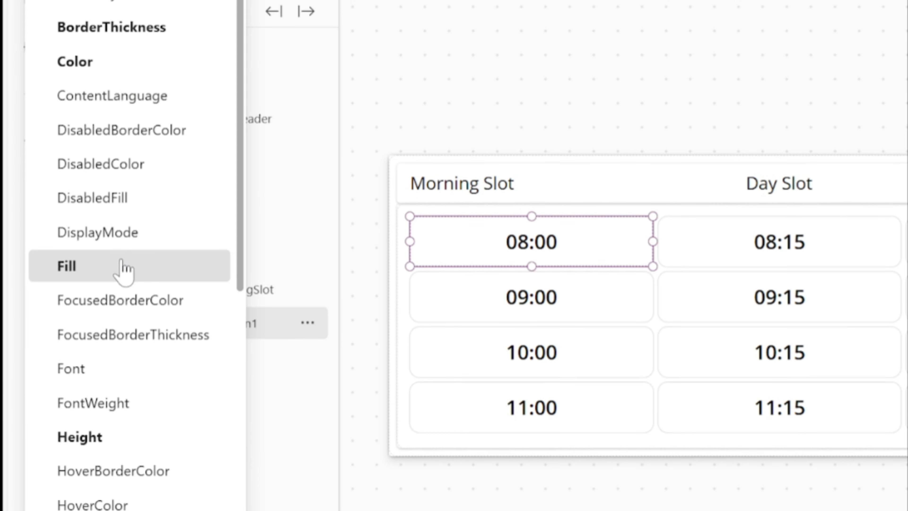
click(122, 268)
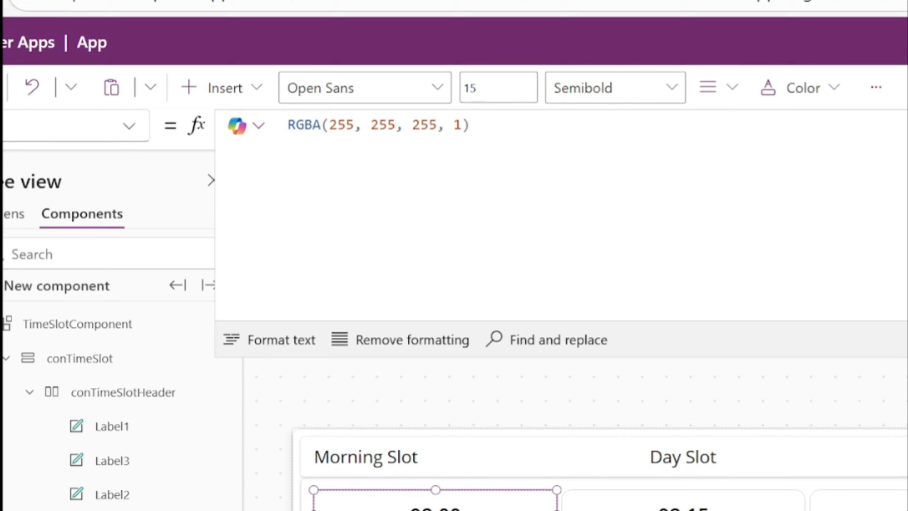
drag(472, 126, 296, 125)
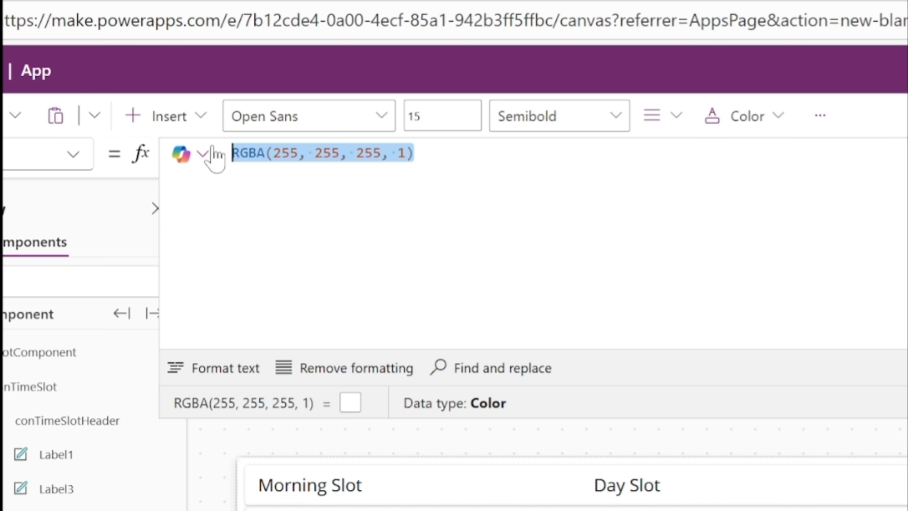
text(If(ThisItem.Value = TimeSlotComponent.SelectedTime, RGBA(0, 178, 148, 1),RGBA(250, 249, 248, 1)))
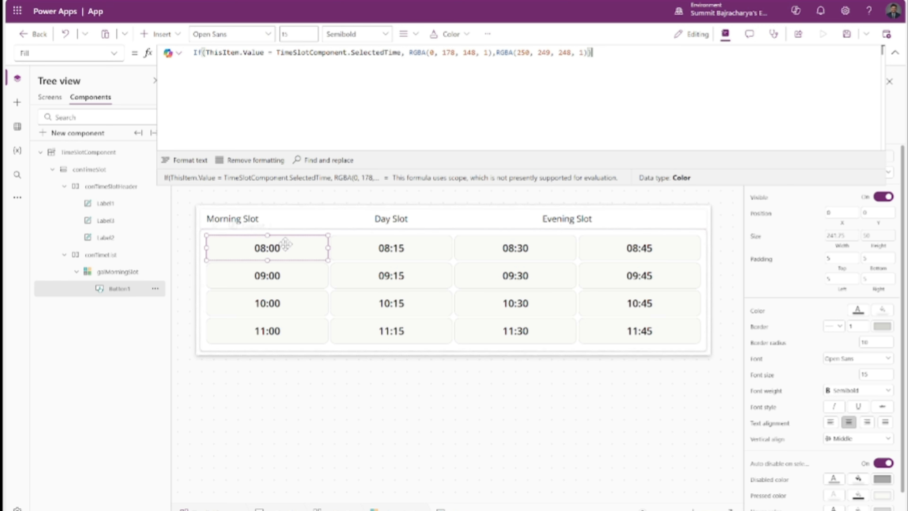
click(185, 160)
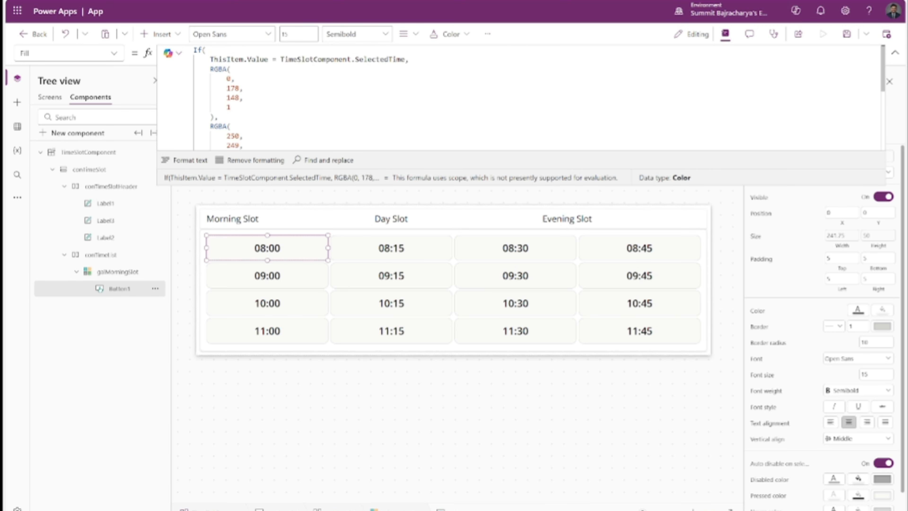
scroll(522, 98, down, 2)
scroll(522, 97, up, 2)
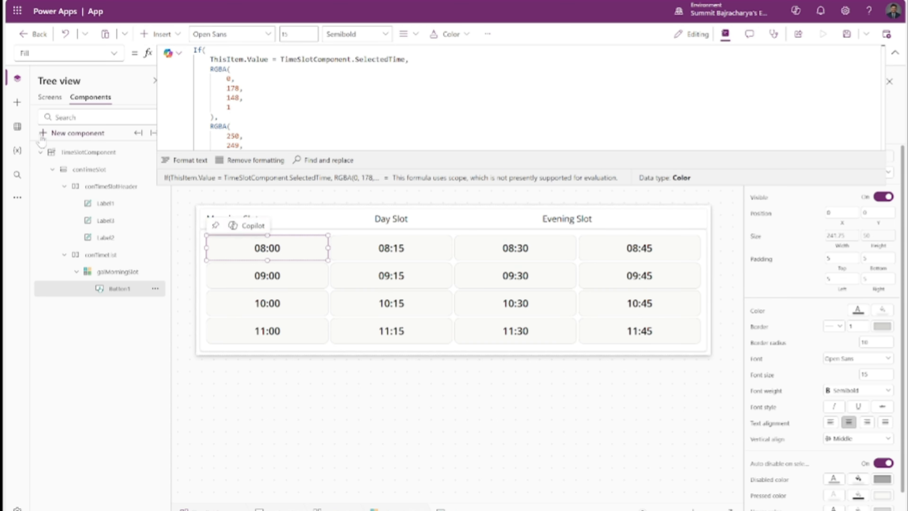
Insert an instance of TimeSlotComponent on Screen1
click(50, 96)
click(159, 34)
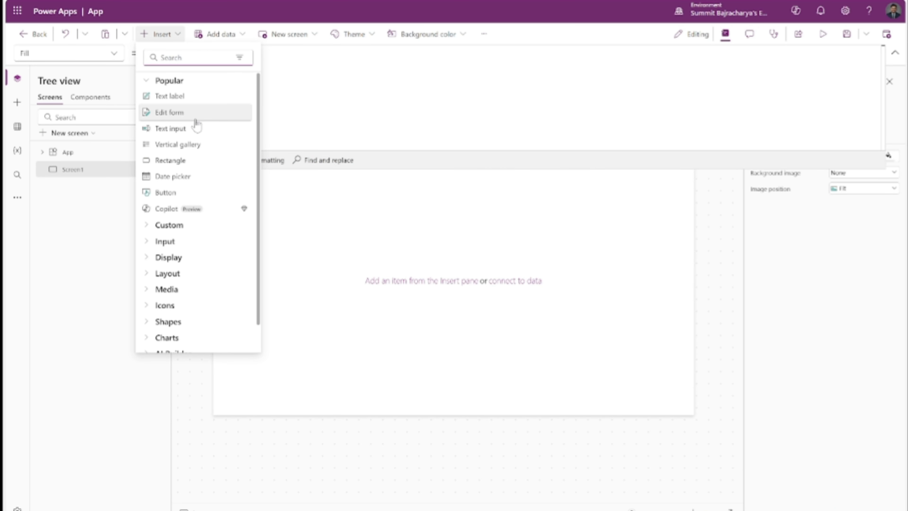
text(time)
click(187, 95)
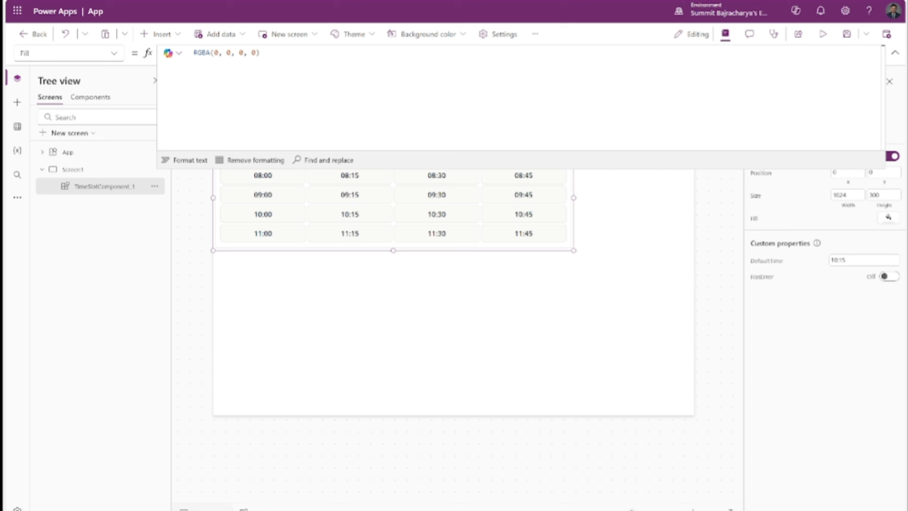
Preview the app, select several time slots such as 08:15, 09:30 and 10:00 to test the highlight, and return to editing
click(821, 42)
click(158, 105)
click(272, 107)
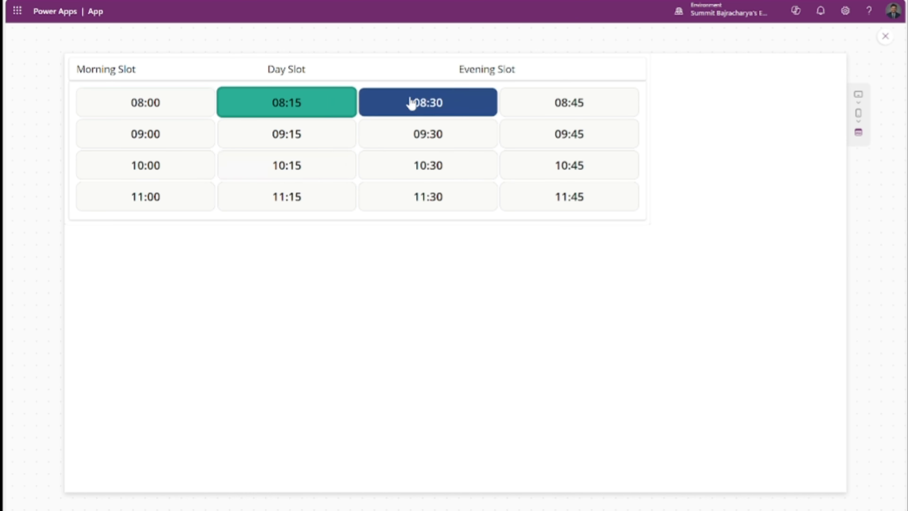
click(411, 104)
click(570, 103)
click(428, 134)
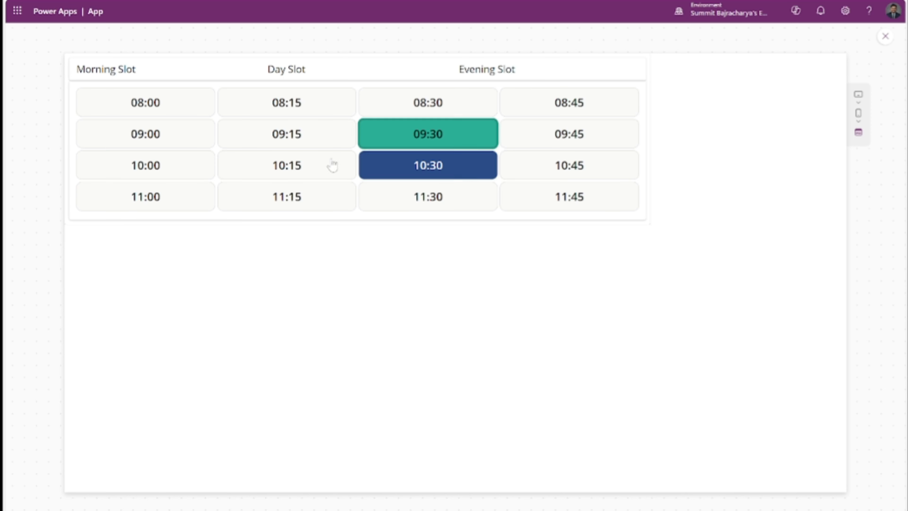
click(150, 136)
click(158, 169)
key(Escape)
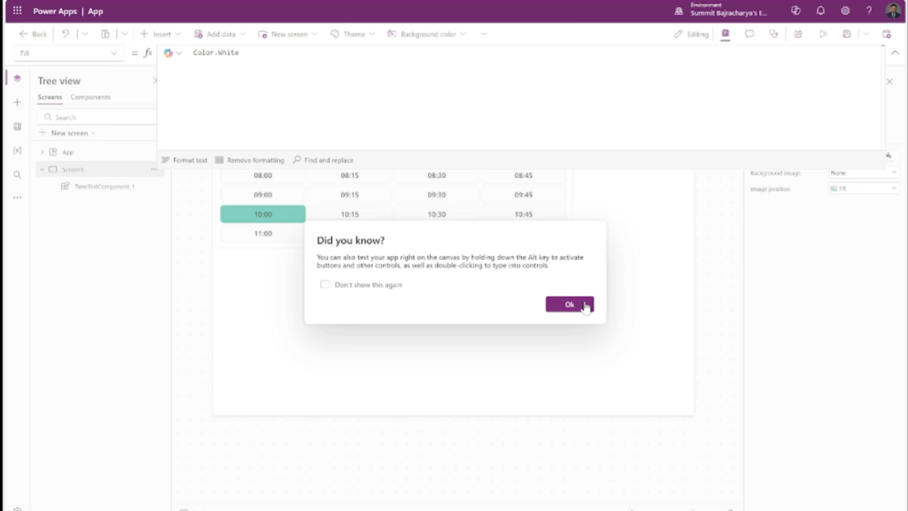
click(569, 304)
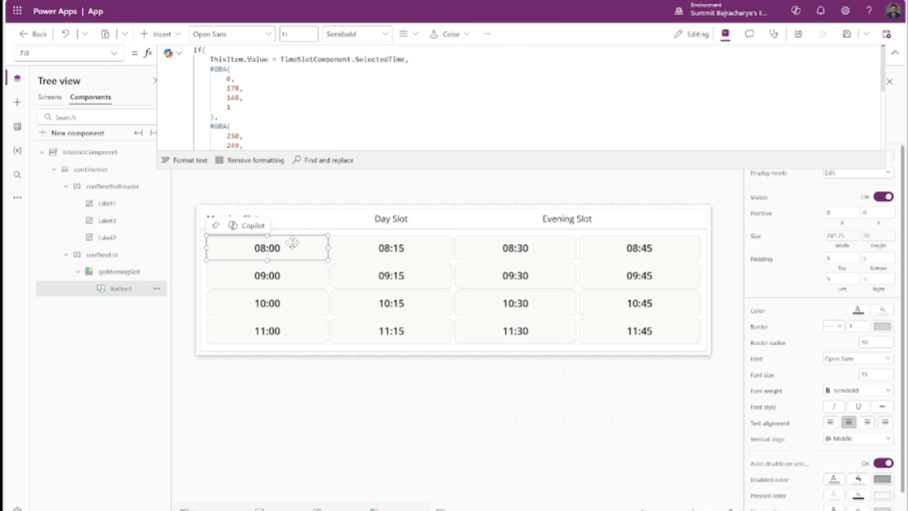
Replace the gallery button's Color formula with a conditional one that makes the selected slot's text white
click(112, 54)
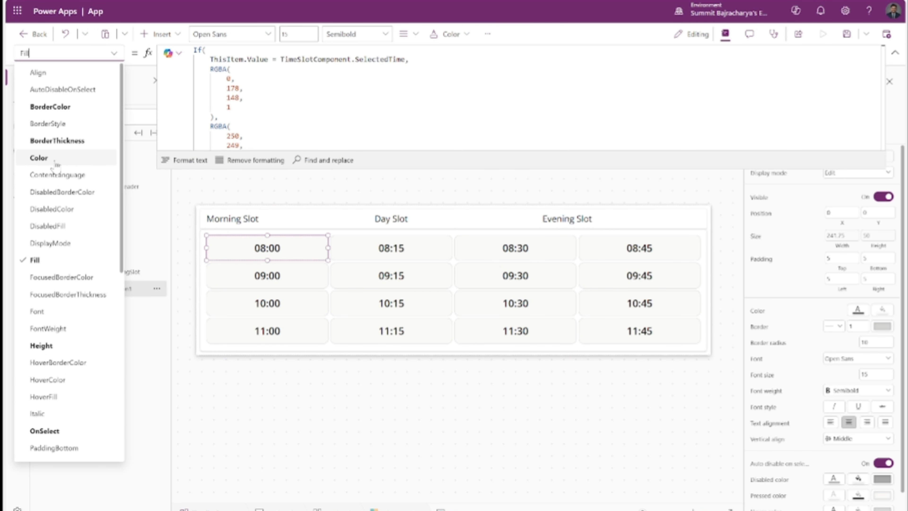
click(38, 157)
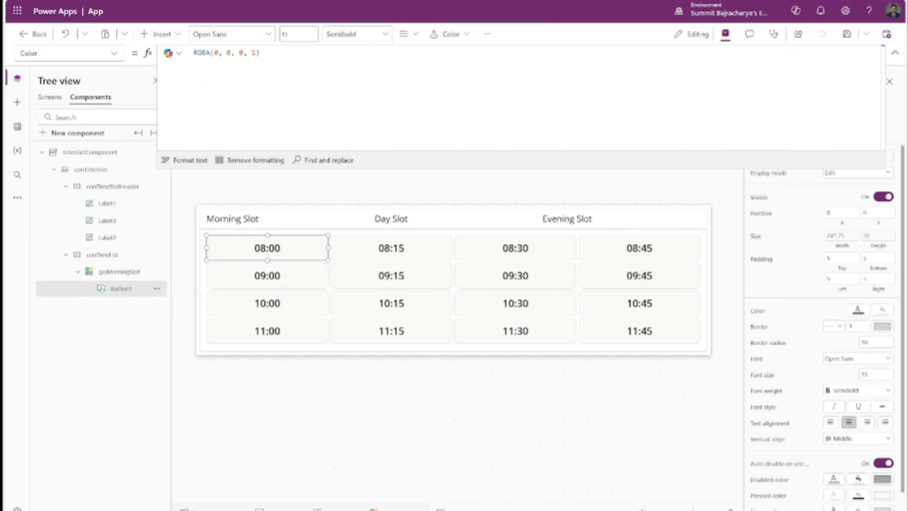
click(310, 52)
key(ctrl+a)
key(ctrl+v)
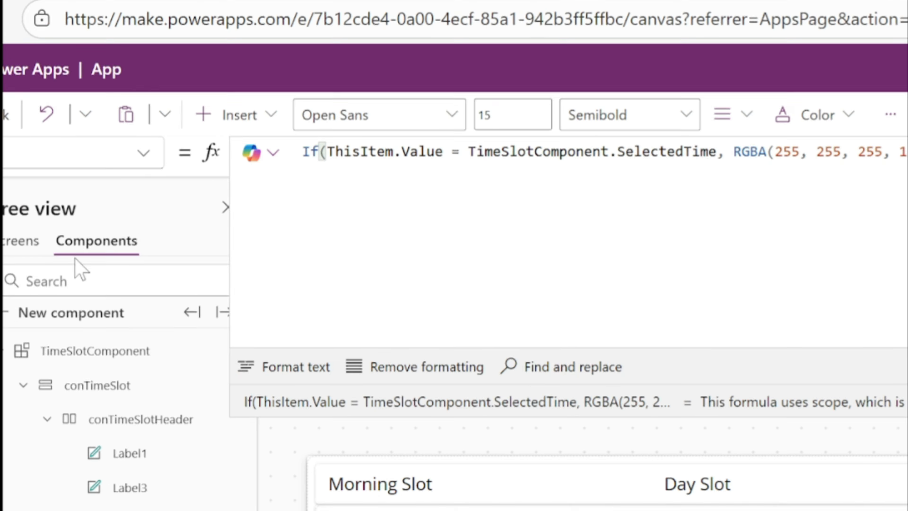
Preview Screen1, select slots in the first column to check the selected slot's text color, and return to editing
click(57, 97)
click(114, 247)
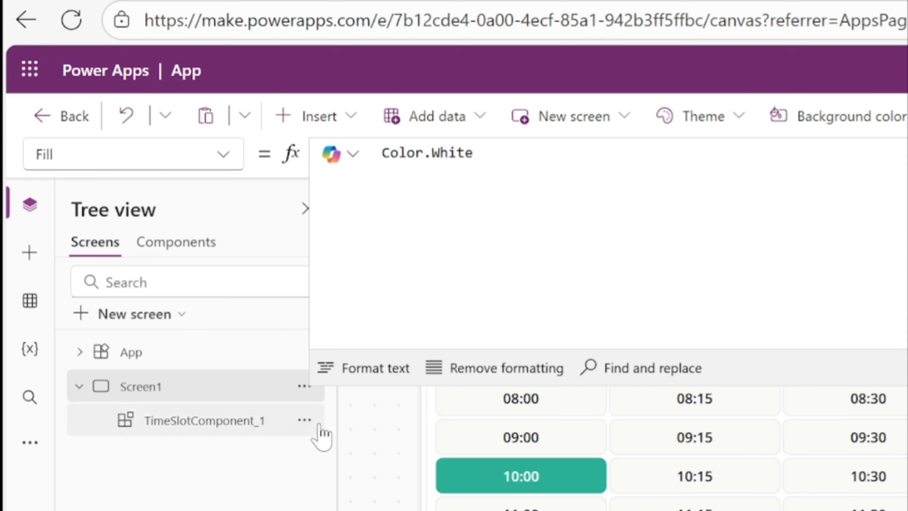
click(736, 126)
click(294, 154)
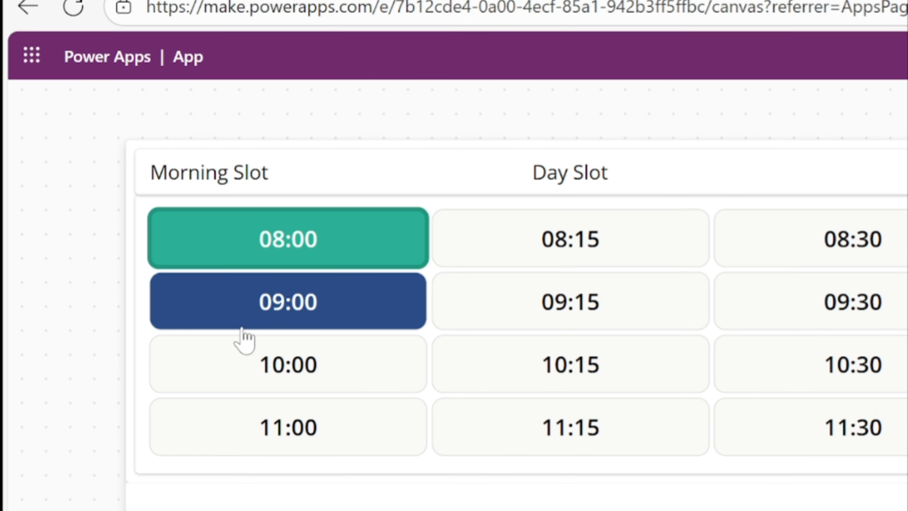
click(304, 281)
click(314, 362)
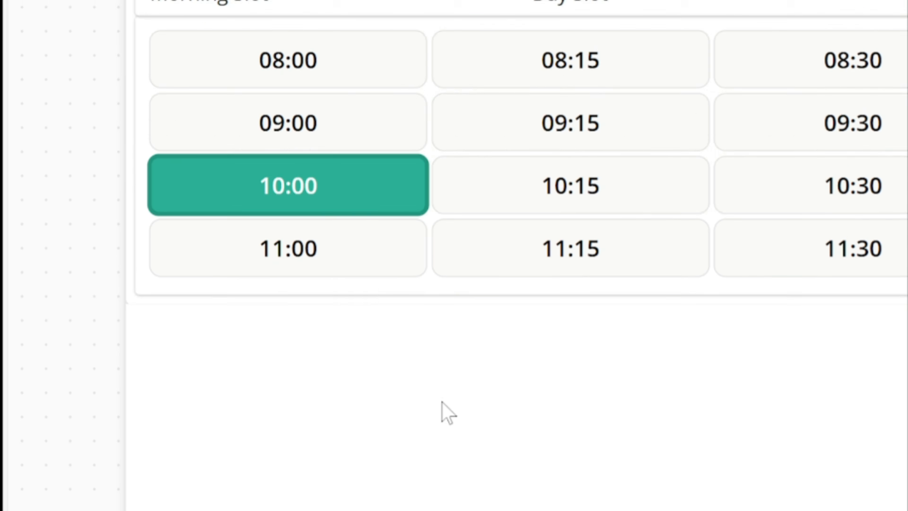
click(330, 445)
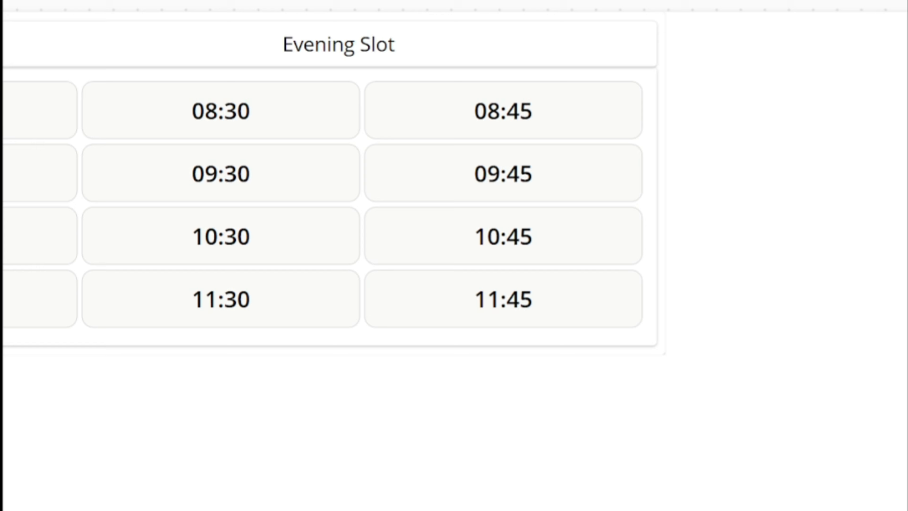
click(872, 36)
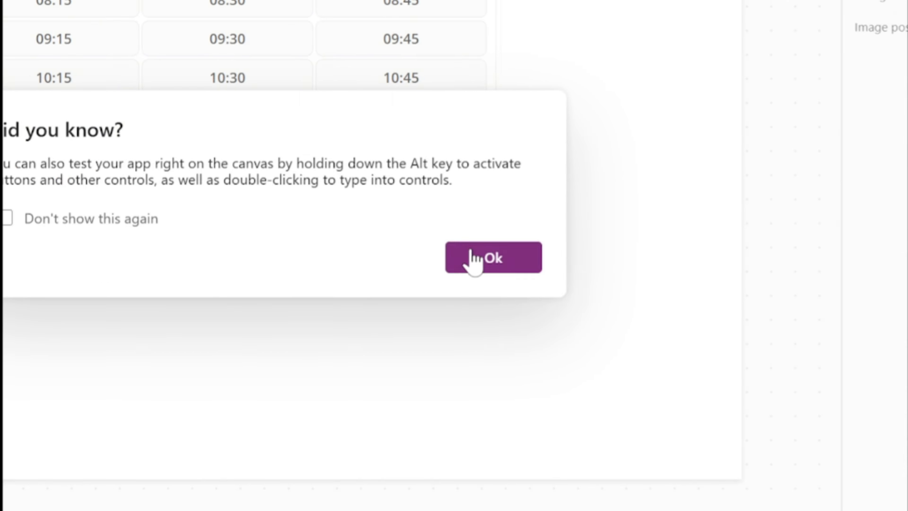
click(476, 258)
Copy galMorningSlot in TimeSlotComponent and paste it twice into the conTimeList container
click(162, 244)
click(268, 285)
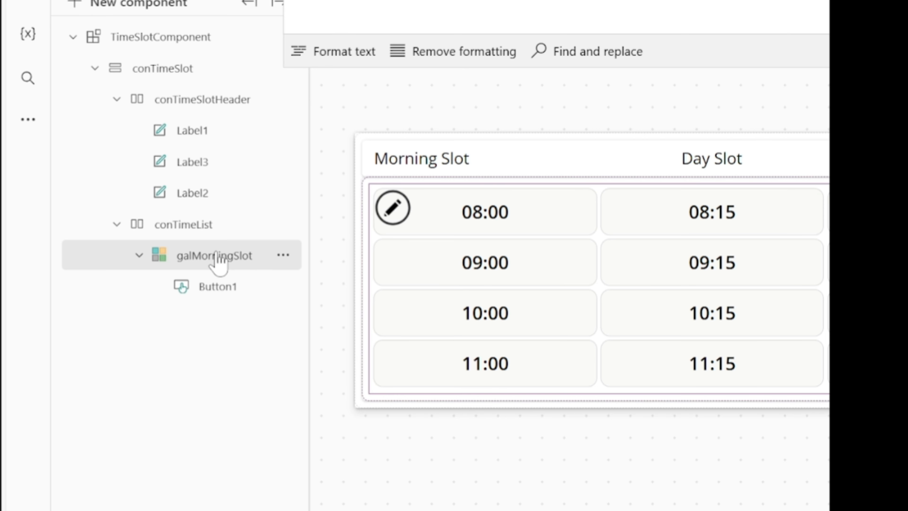
right_click(217, 255)
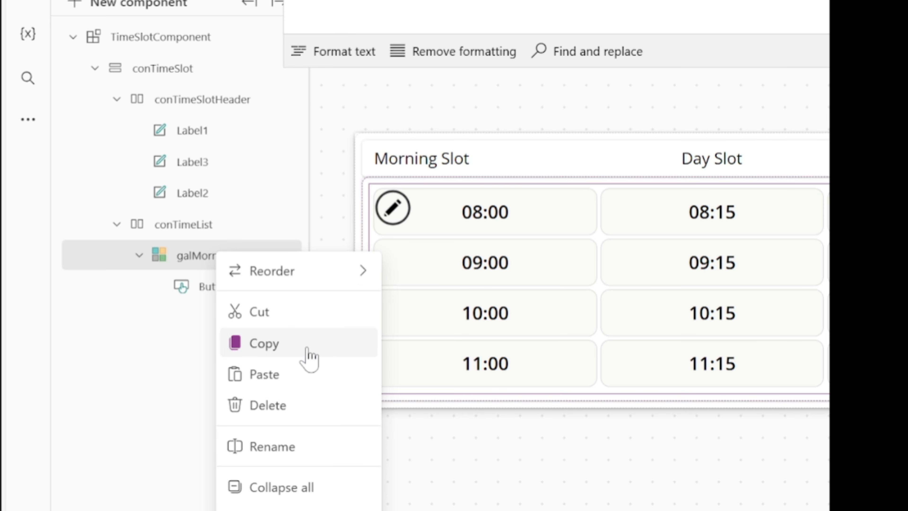
click(304, 345)
click(183, 226)
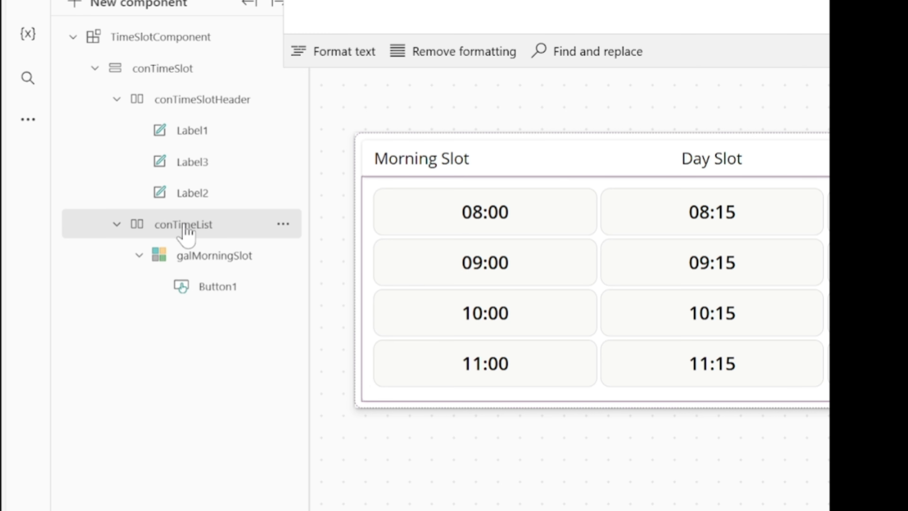
right_click(205, 229)
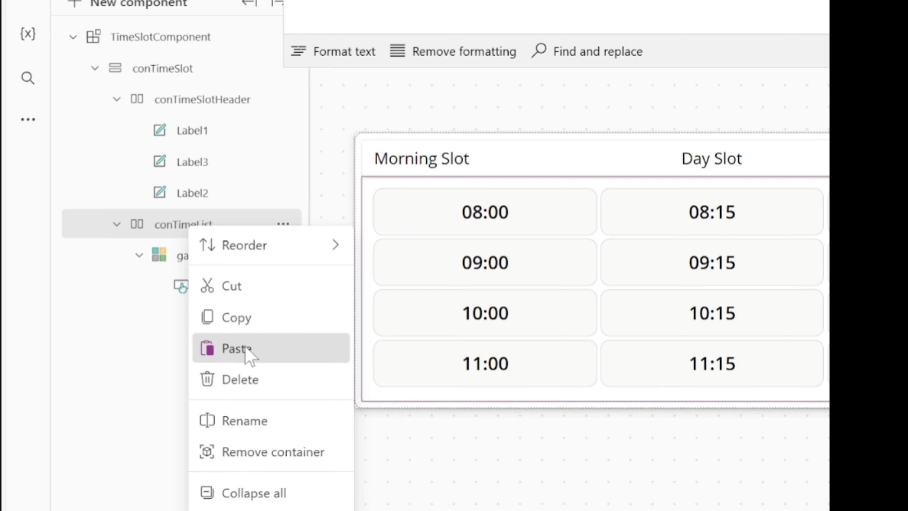
click(252, 349)
right_click(188, 231)
click(237, 348)
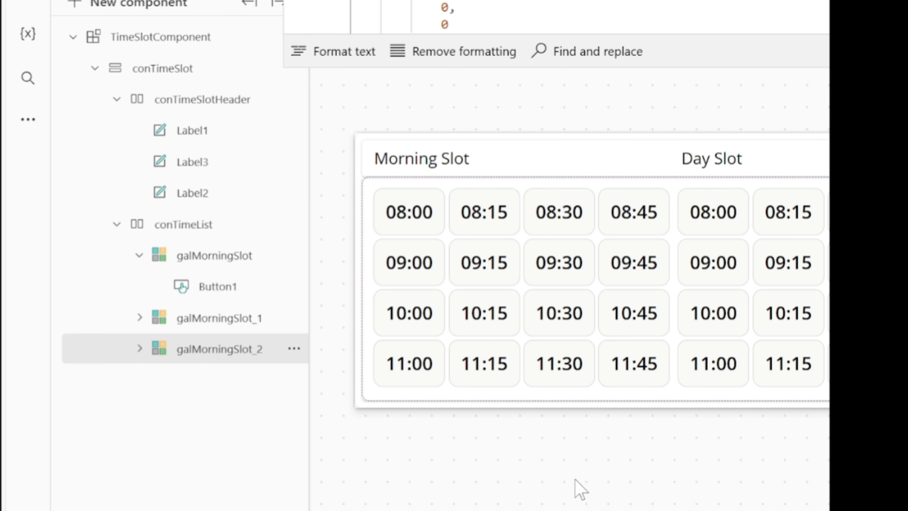
Set the start hour in the Items formula of the Day Slot gallery, galMorningSlot_1, to 12
mouse_move(454, 449)
mouse_down()
mouse_move(420, 450)
mouse_move(442, 450)
mouse_up()
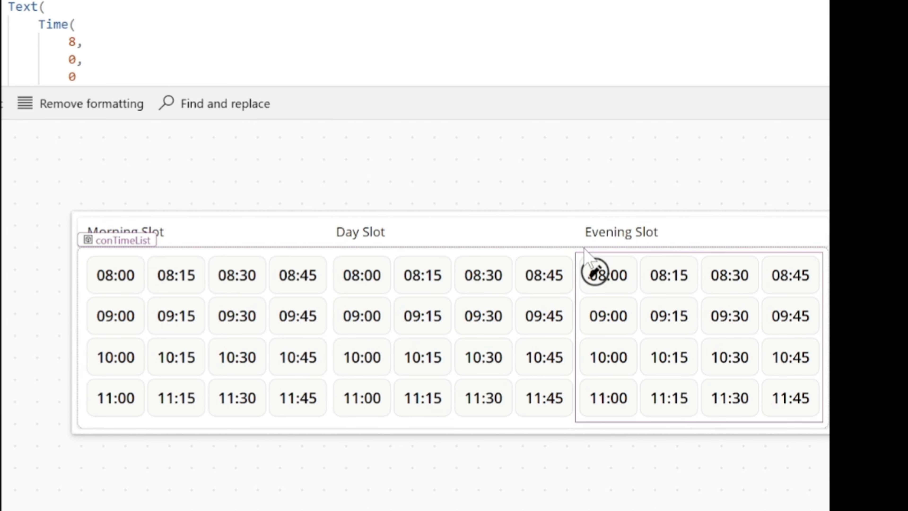
click(426, 293)
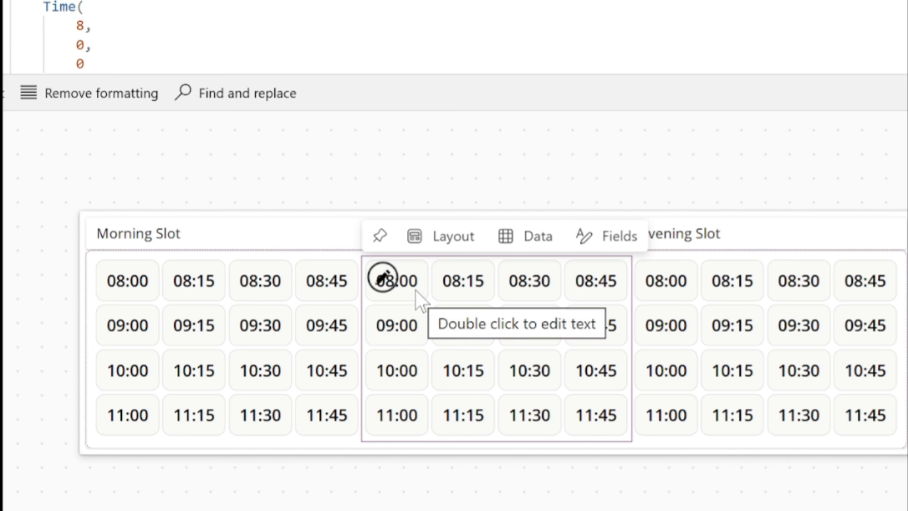
scroll(144, 35, down, 5)
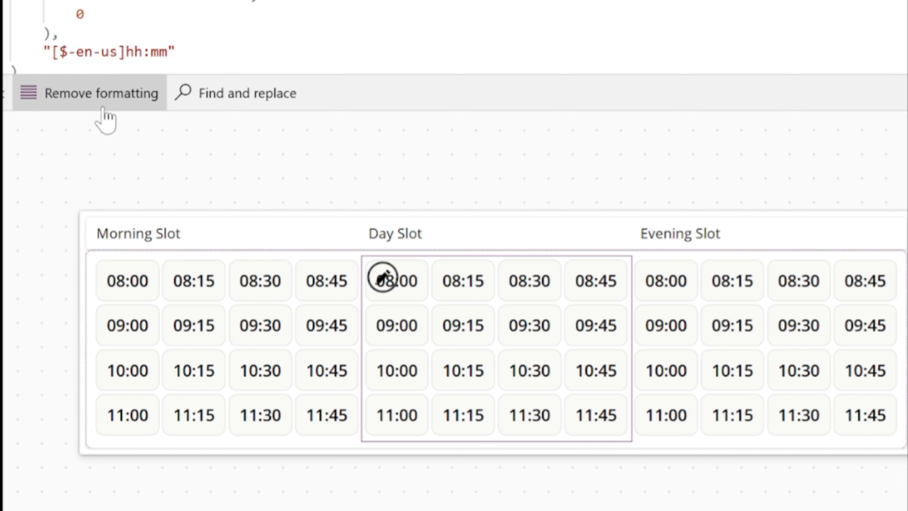
drag(101, 112, 98, 213)
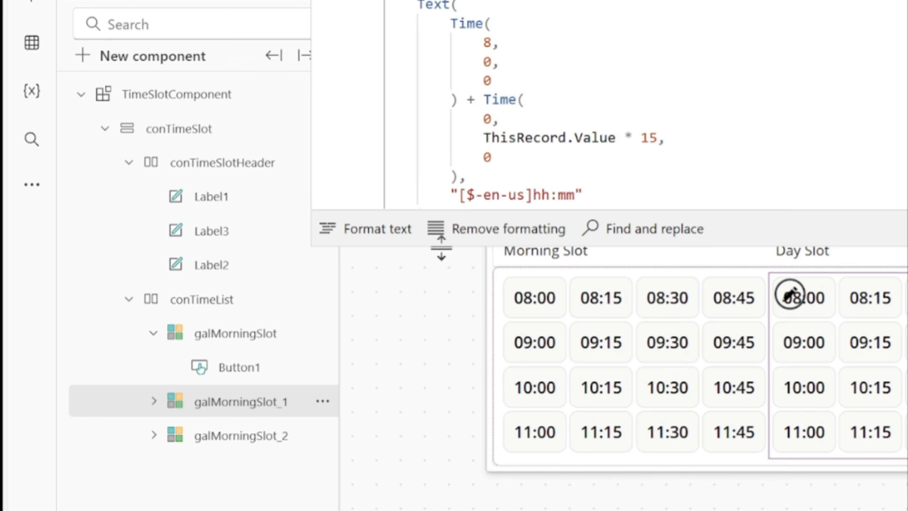
drag(423, 502, 440, 439)
drag(457, 183, 457, 184)
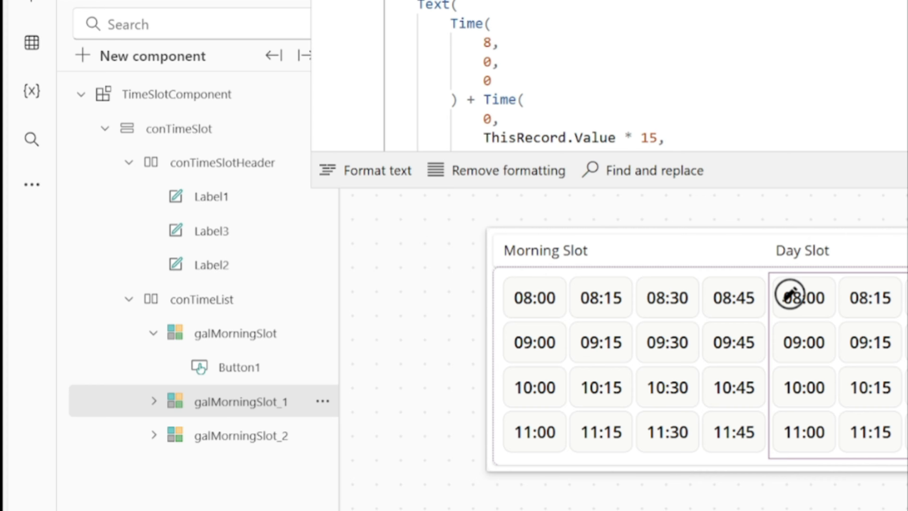
drag(483, 43, 492, 43)
text(12)
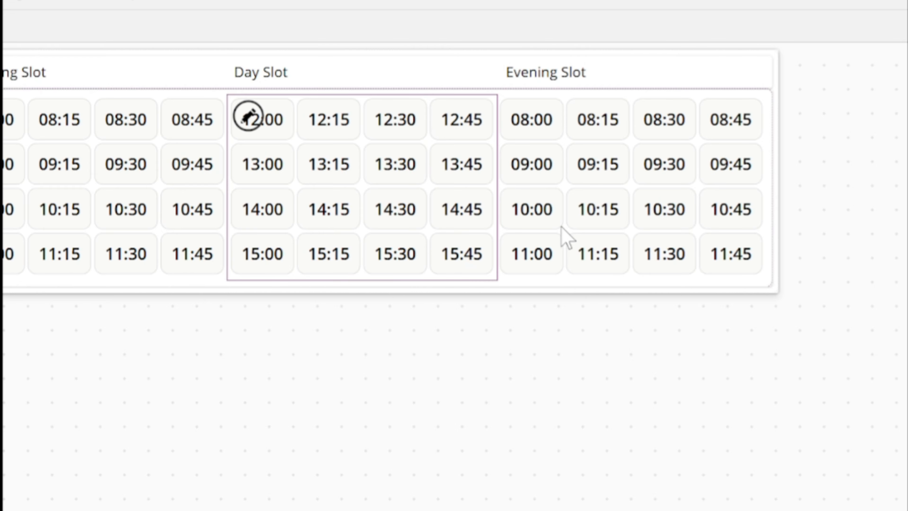
Set the start hour in the Items formula of the Evening Slot gallery, galMorningSlot_2, to 16
click(545, 230)
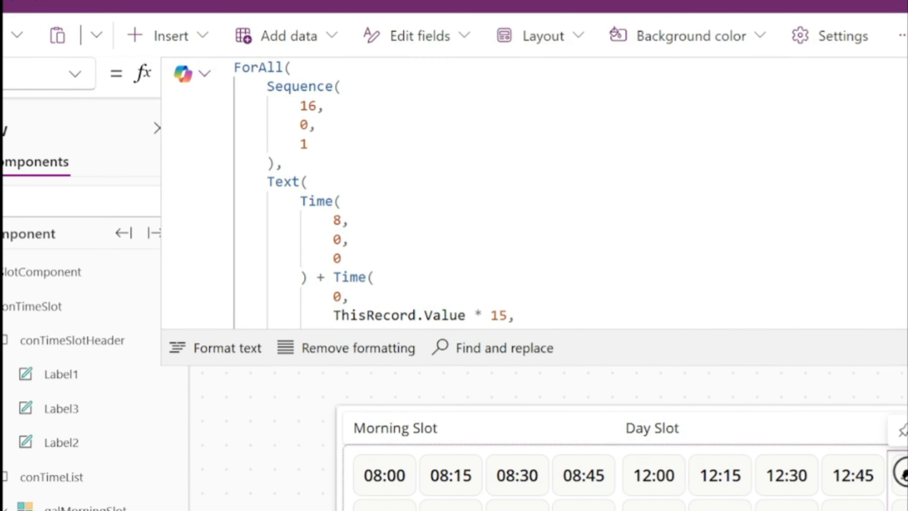
drag(466, 257, 457, 257)
text(16)
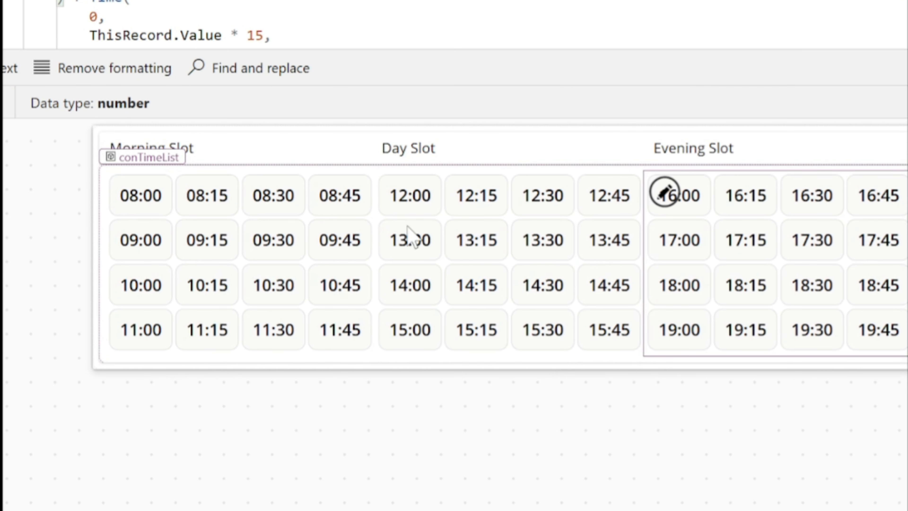
Insert a rectangle shape into the conTimeList container
click(220, 257)
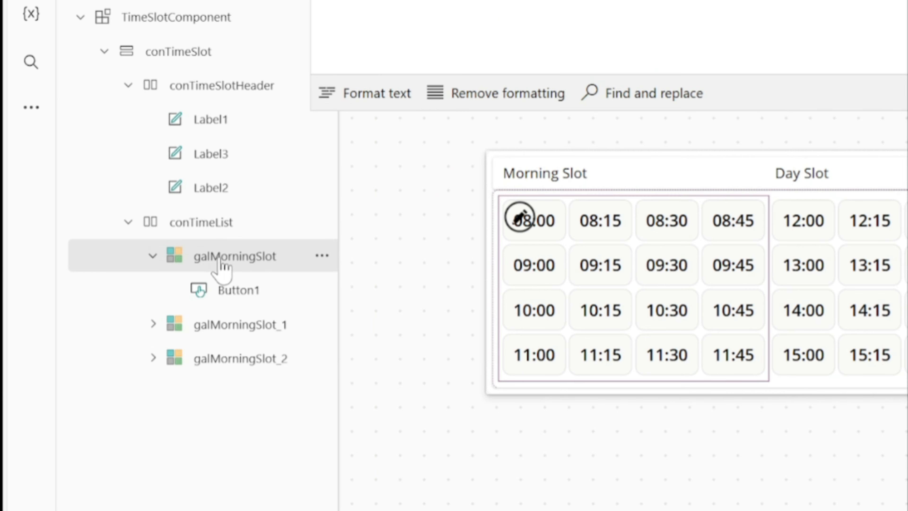
click(229, 229)
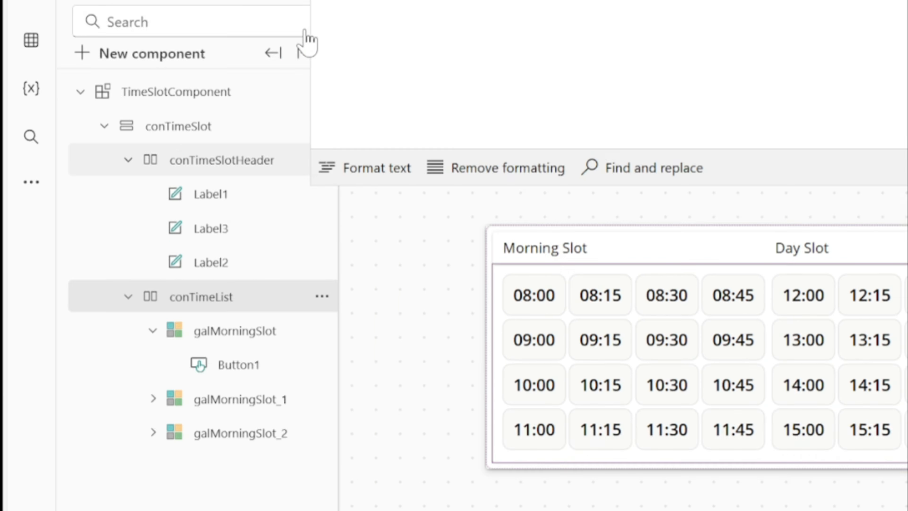
click(351, 117)
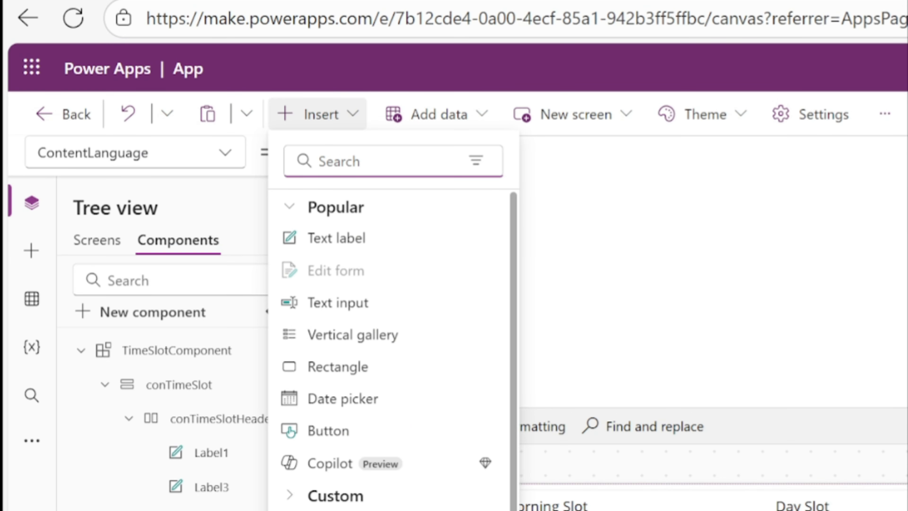
text(rect)
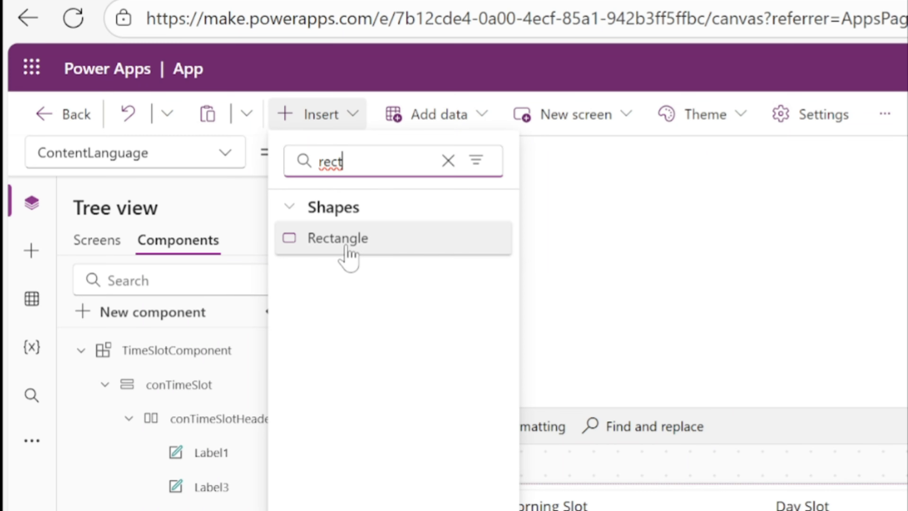
click(351, 239)
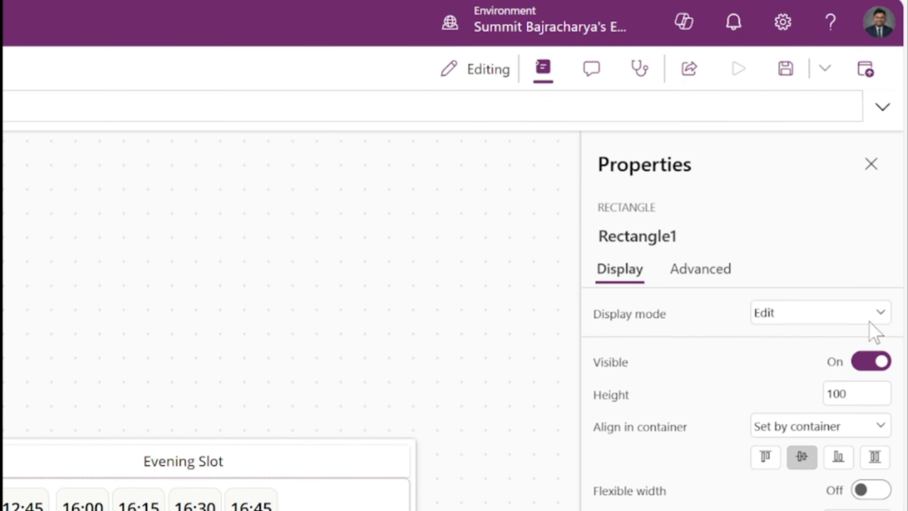
Set the rectangle's fill to a custom very light grey, slightly lighter than RGBA(237, 237, 237, 1)
click(869, 263)
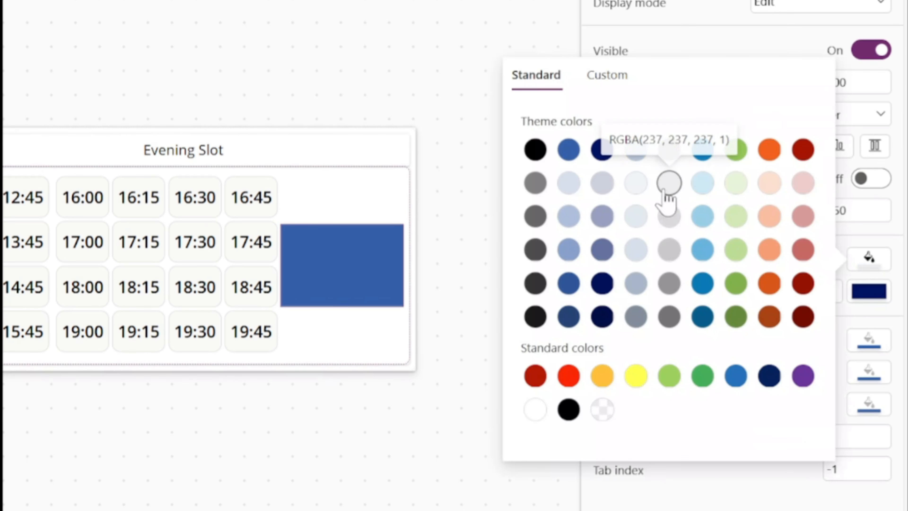
click(669, 182)
click(607, 76)
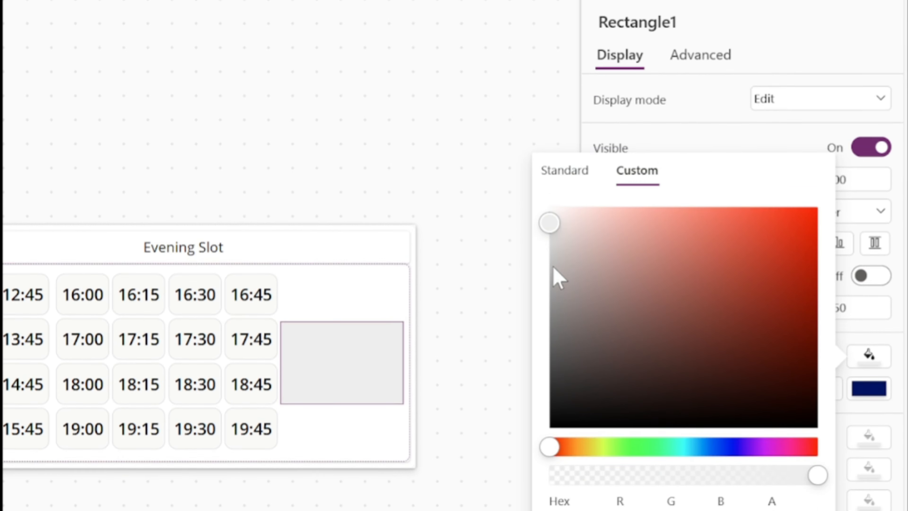
drag(544, 217, 548, 204)
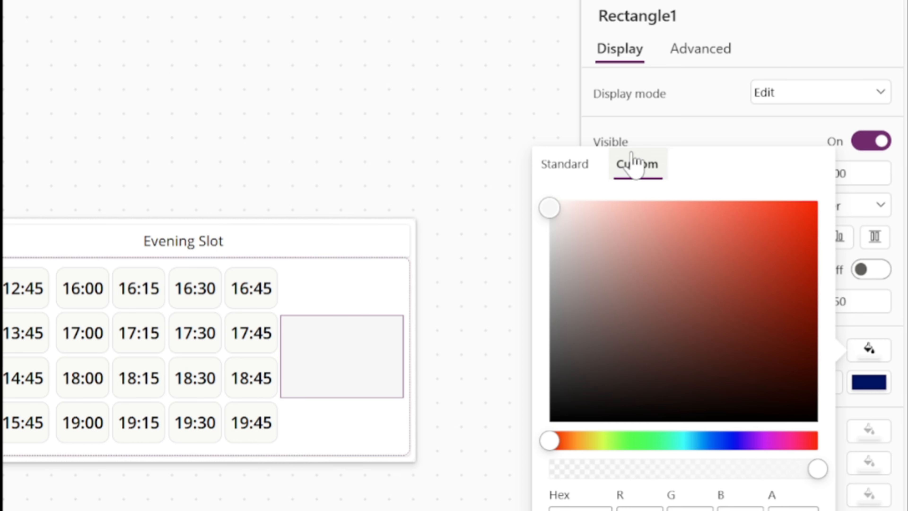
click(700, 138)
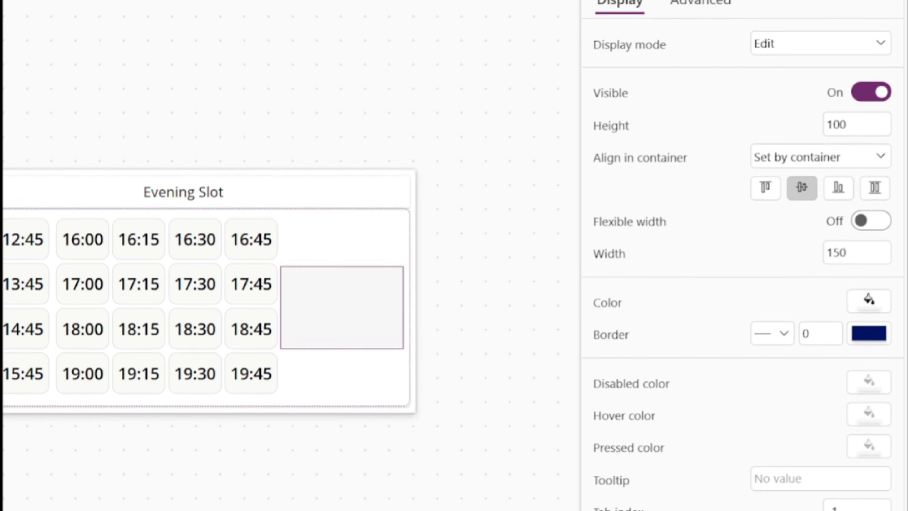
Set the separator rectangle's width to 2 and stretch it to the container's full height
click(857, 301)
text(2)
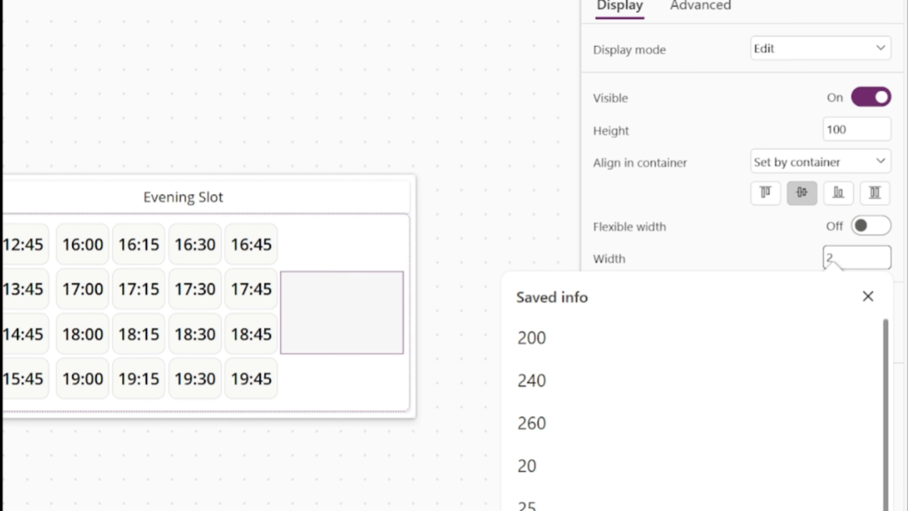
click(811, 264)
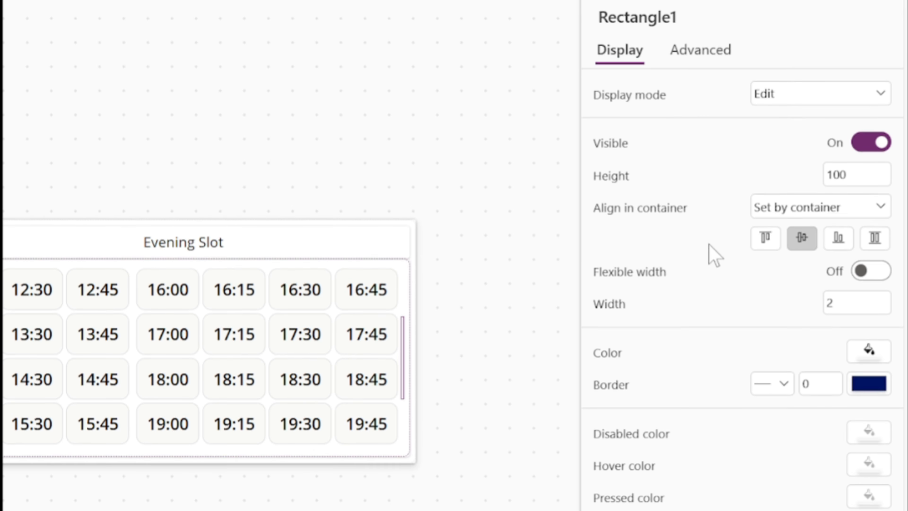
click(876, 255)
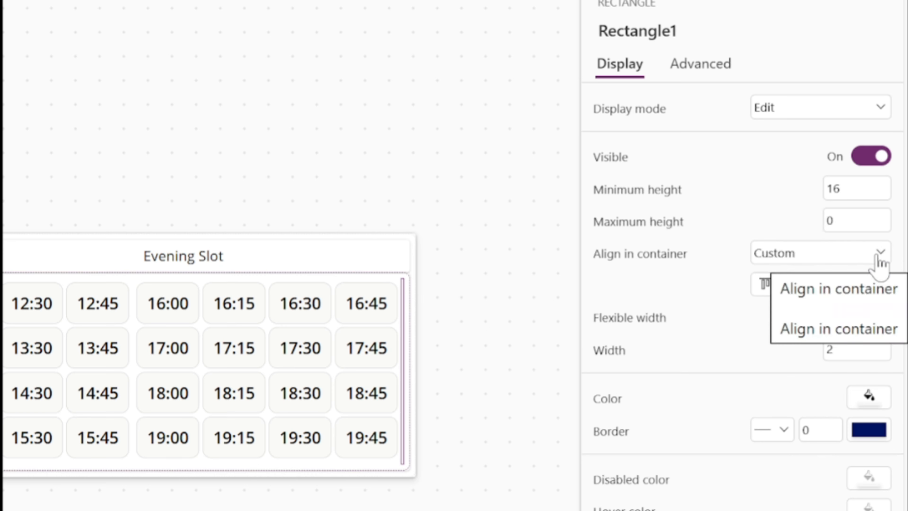
Reorder the separator rectangle so it sits between galMorningSlot_1 and galMorningSlot_2 in conTimeList
right_click(221, 260)
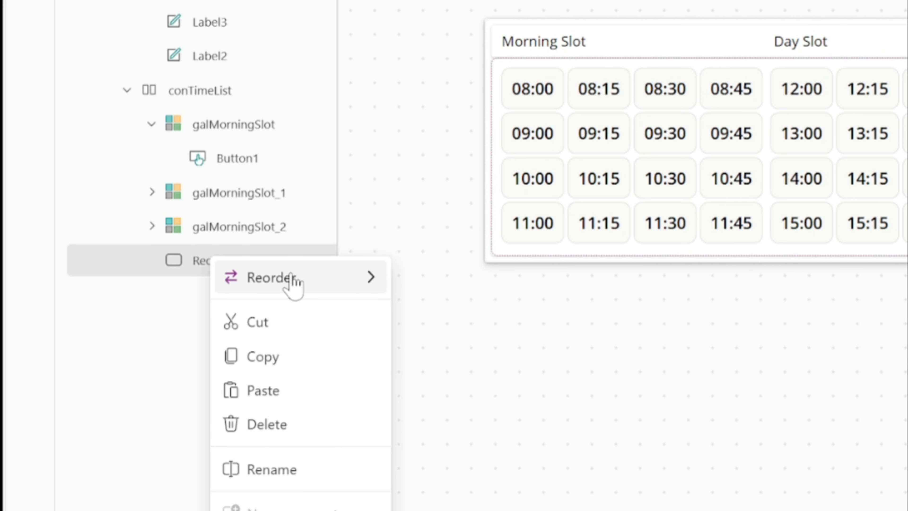
mouse_move(292, 282)
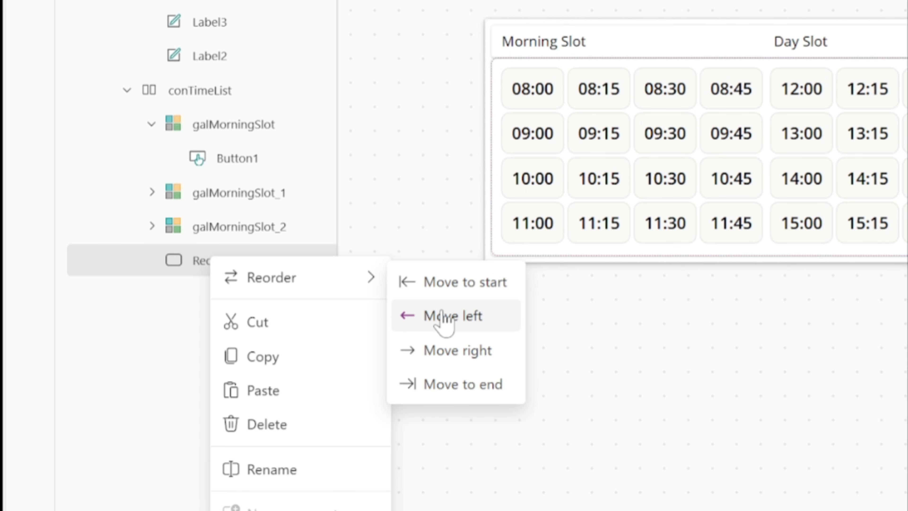
click(443, 319)
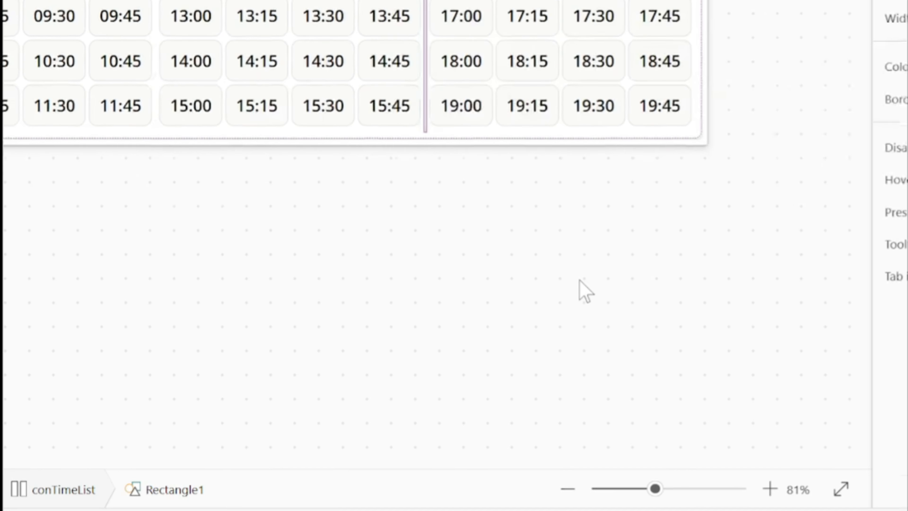
click(400, 292)
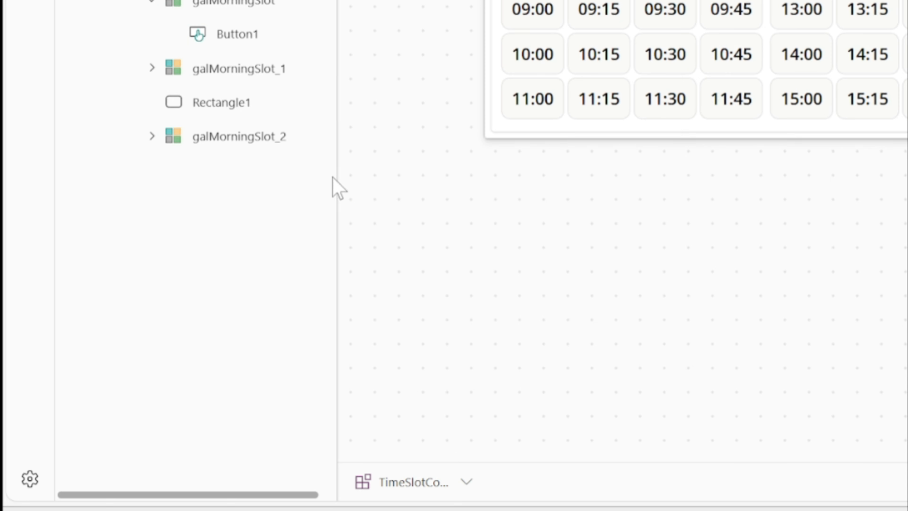
Copy the separator rectangle and paste a duplicate into the conTimeList container
click(229, 107)
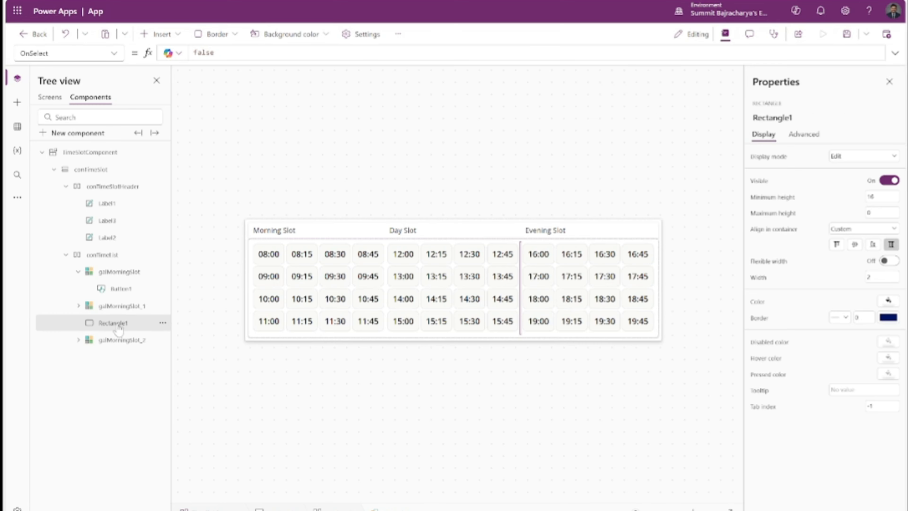
click(210, 11)
key(ctrl+v)
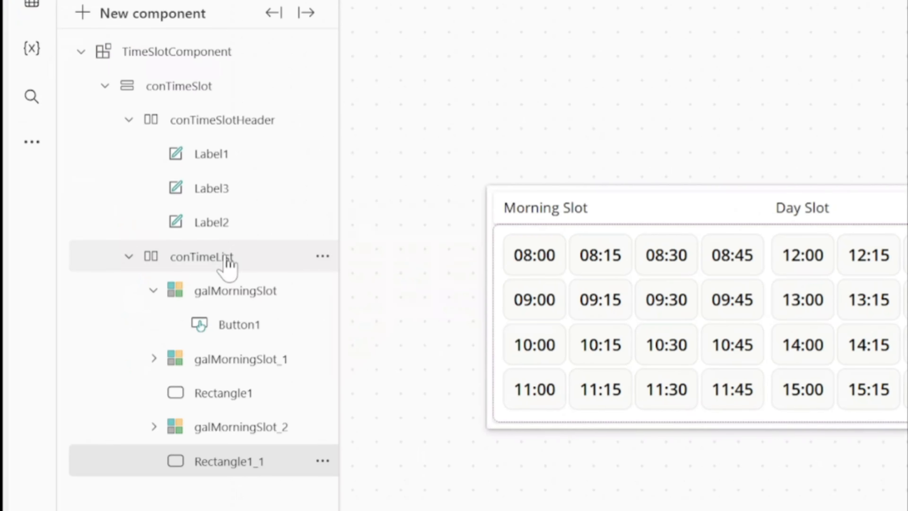
Reorder the duplicated separator so it sits between galMorningSlot and galMorningSlot_1
right_click(173, 393)
mouse_move(257, 406)
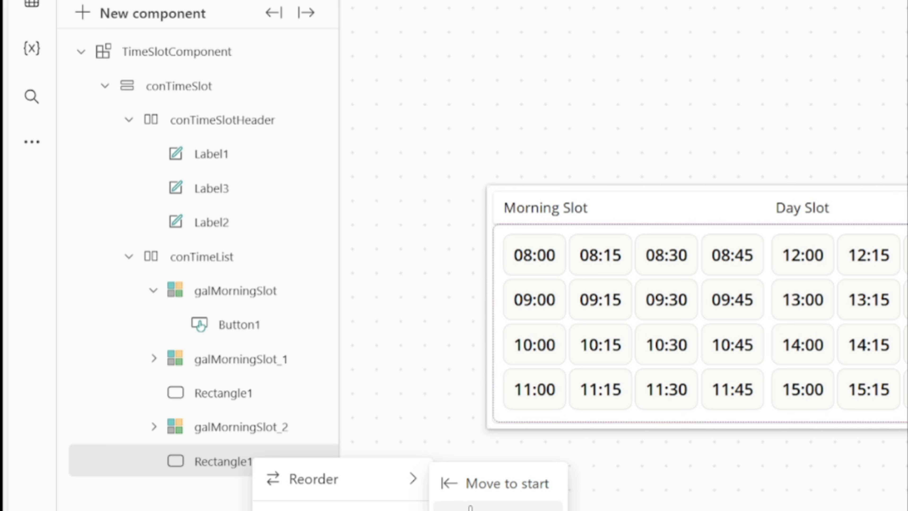
click(470, 508)
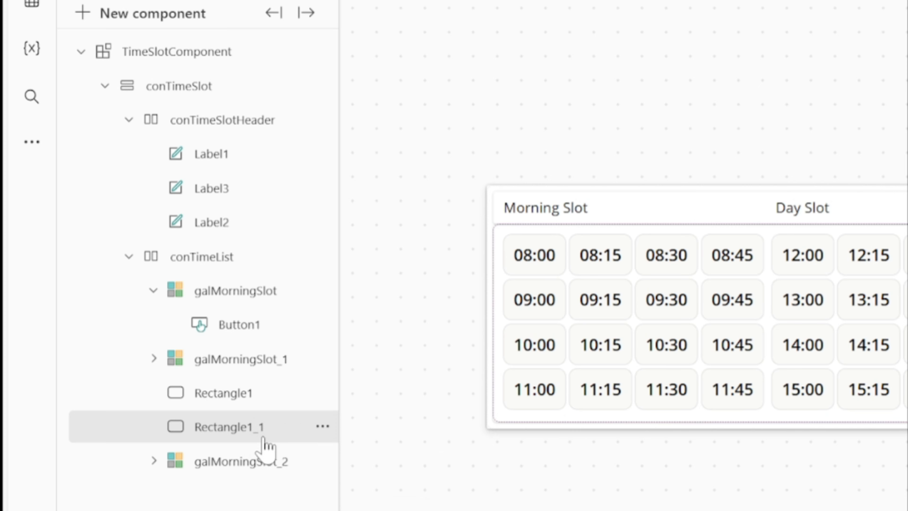
right_click(263, 434)
mouse_move(375, 458)
click(465, 461)
right_click(300, 300)
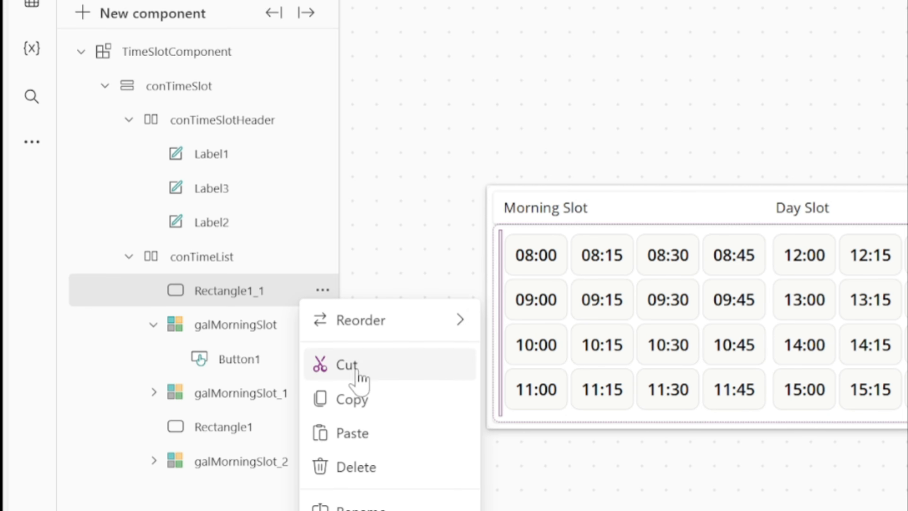
mouse_move(387, 322)
click(510, 413)
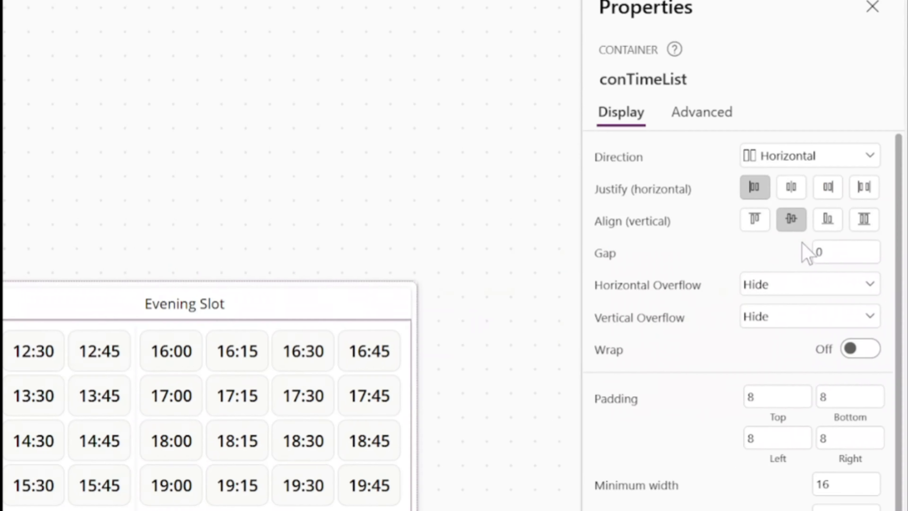
Set the gap between the items of the conTimeList container to 10
click(825, 253)
text(10)
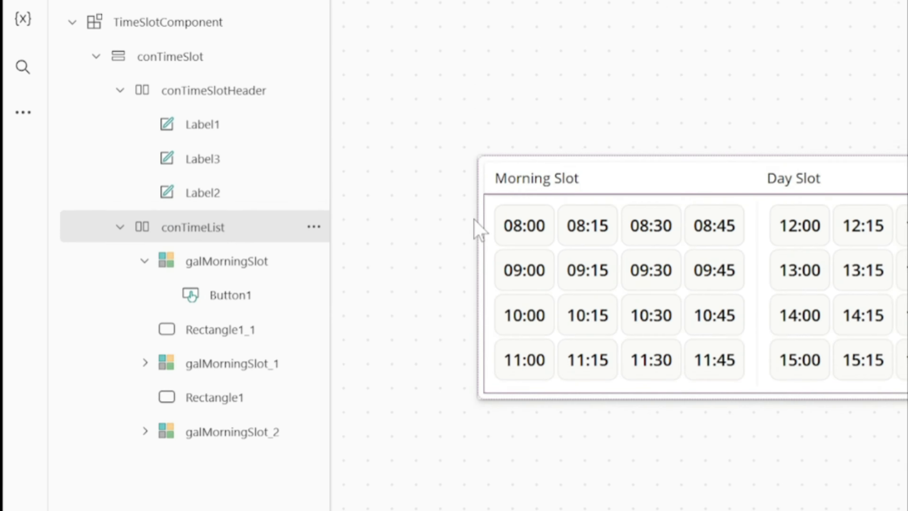
click(214, 228)
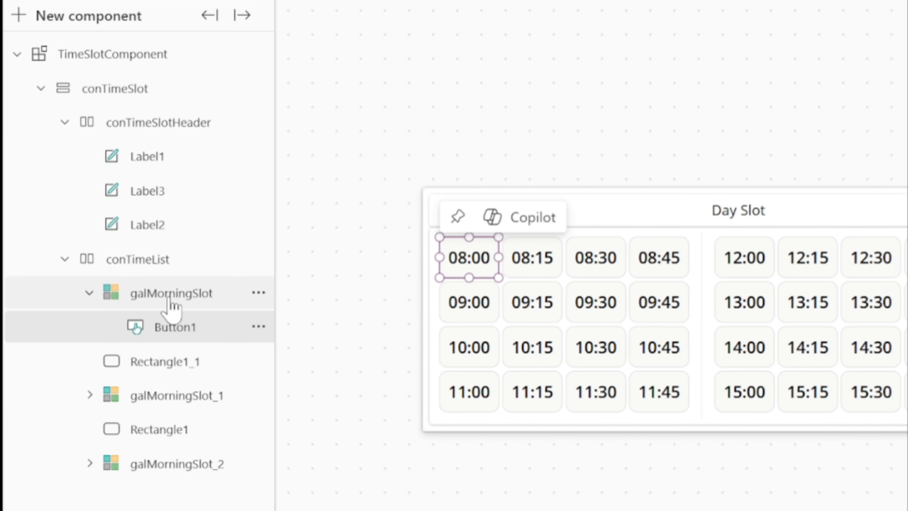
Set the template size of the morning, day and evening slot galleries to 40
click(171, 297)
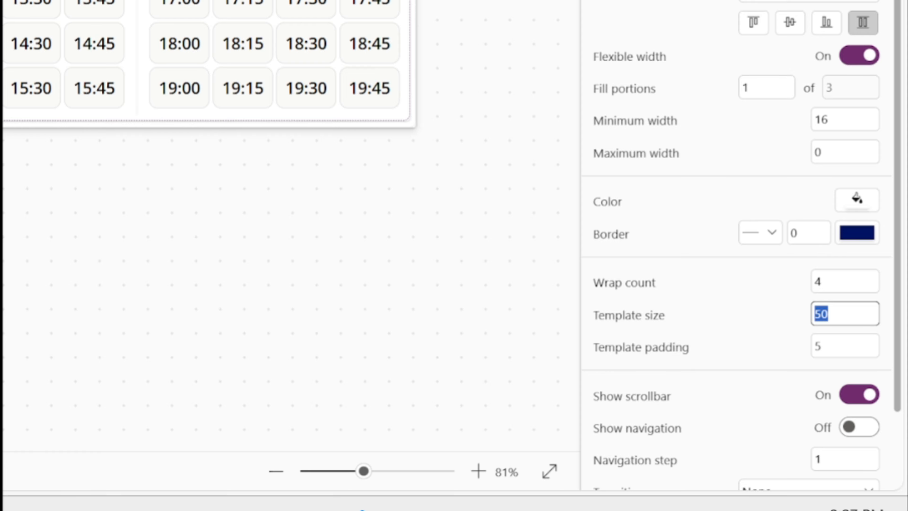
text(40)
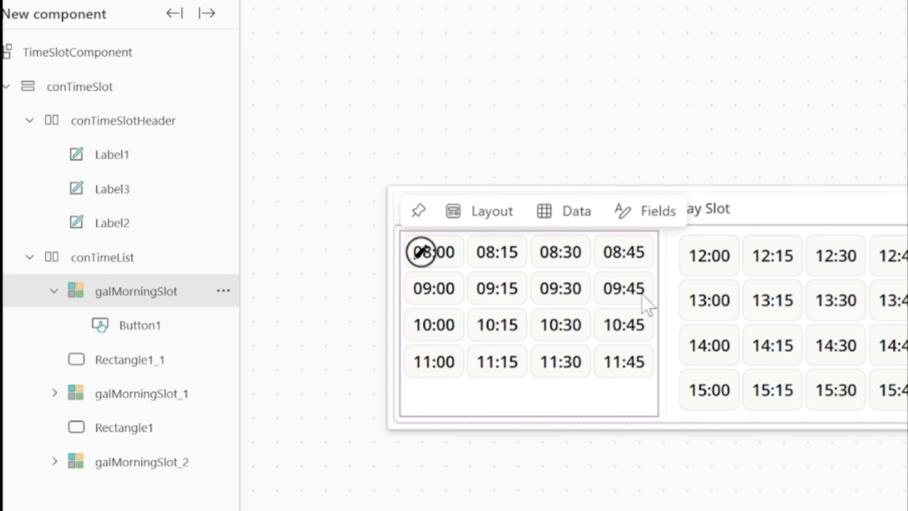
click(178, 399)
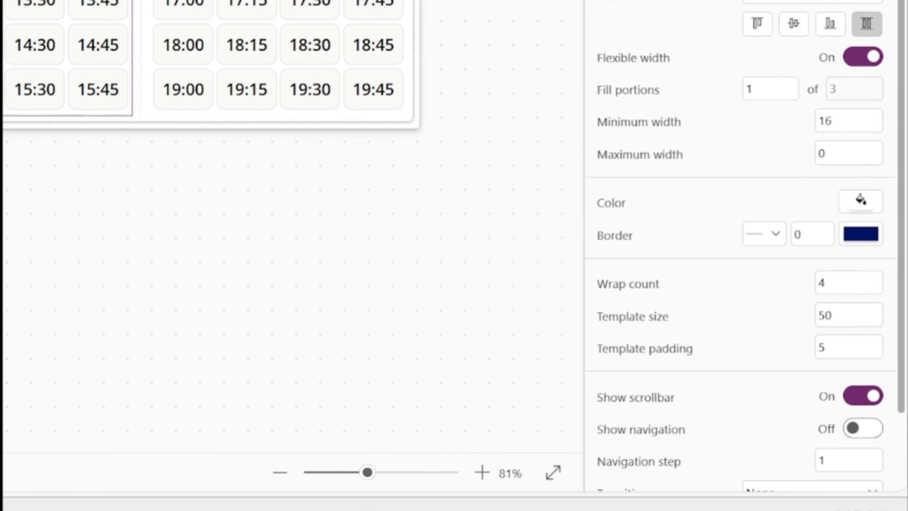
drag(824, 314, 783, 311)
click(783, 309)
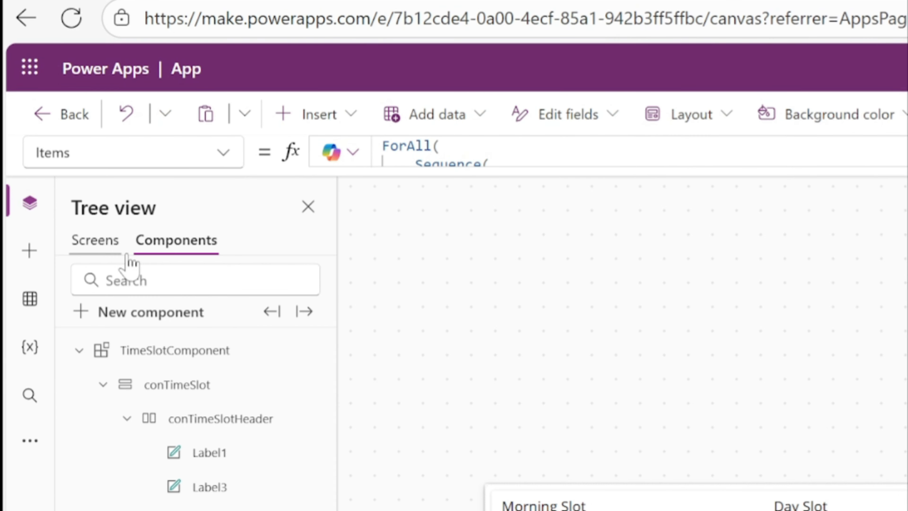
Insert a text label on Screen1 and place it below the time slot component at about X 372, Y 507
drag(381, 97, 436, 114)
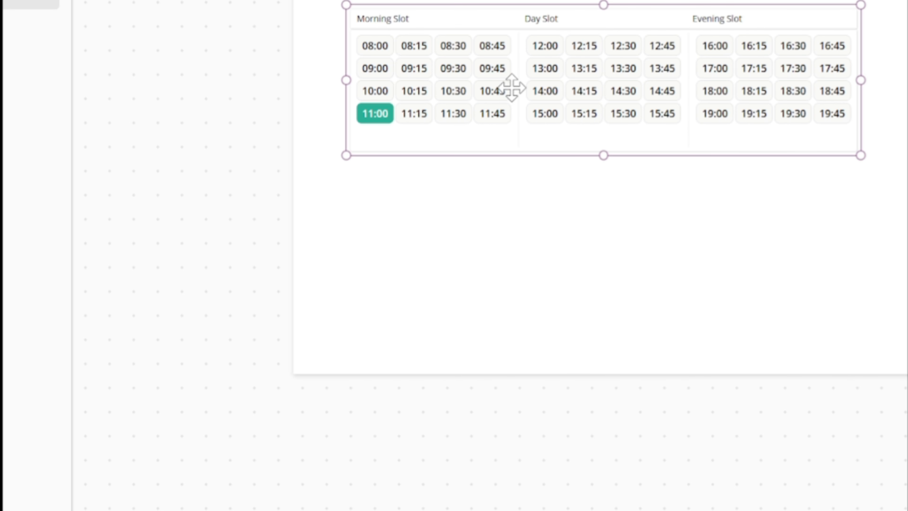
click(320, 116)
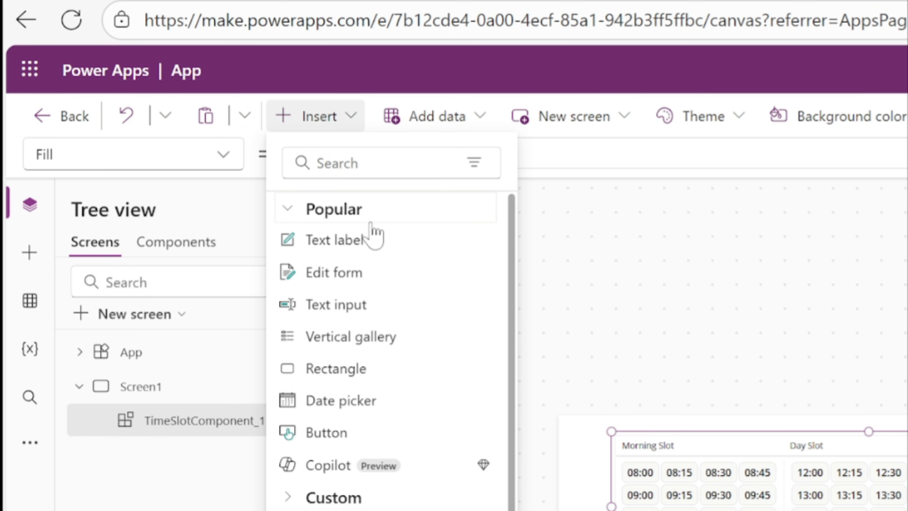
click(372, 239)
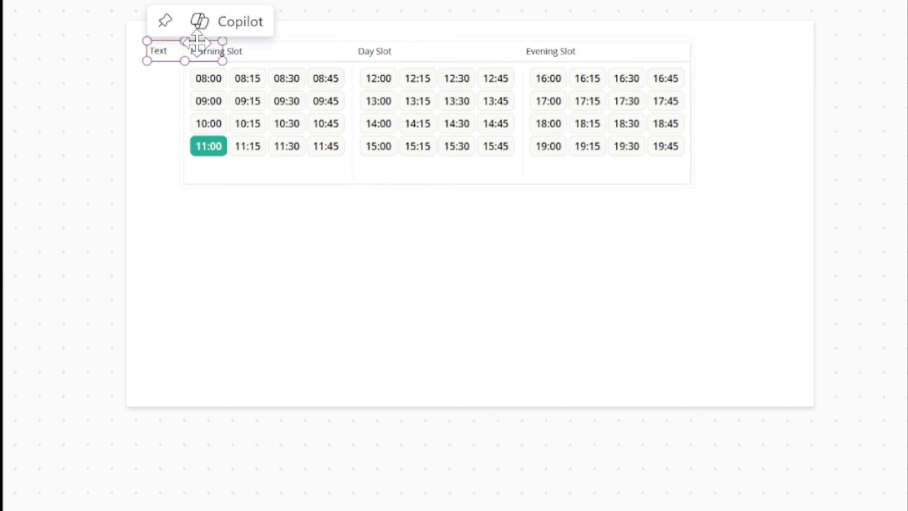
drag(179, 51, 336, 281)
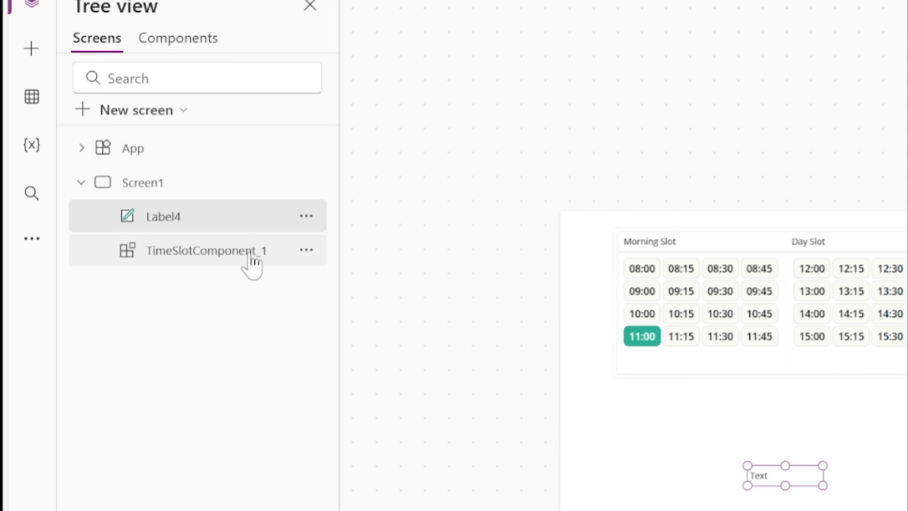
Copy the name of the component instance and start the label's Text formula with TimeSlotComponent_1
double_click(236, 254)
key(ctrl+c)
click(316, 209)
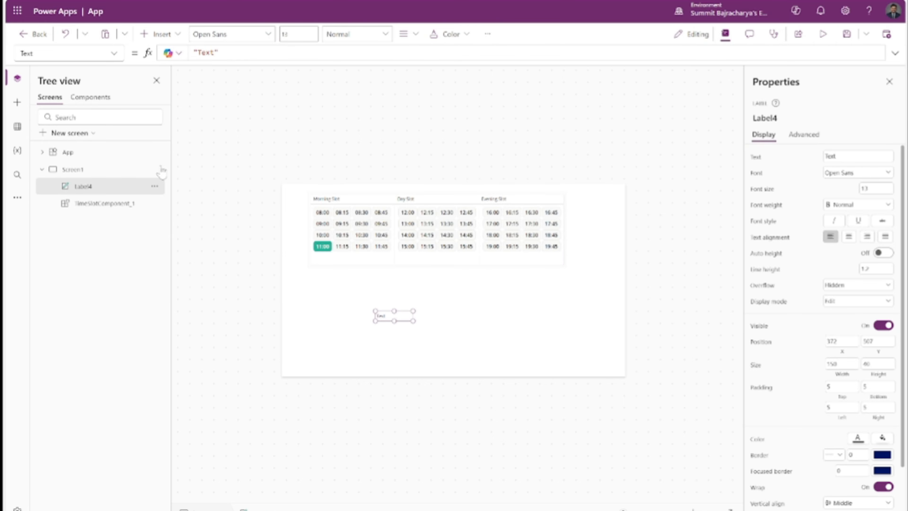
drag(279, 53, 28, 17)
key(ctrl+v)
text(.)
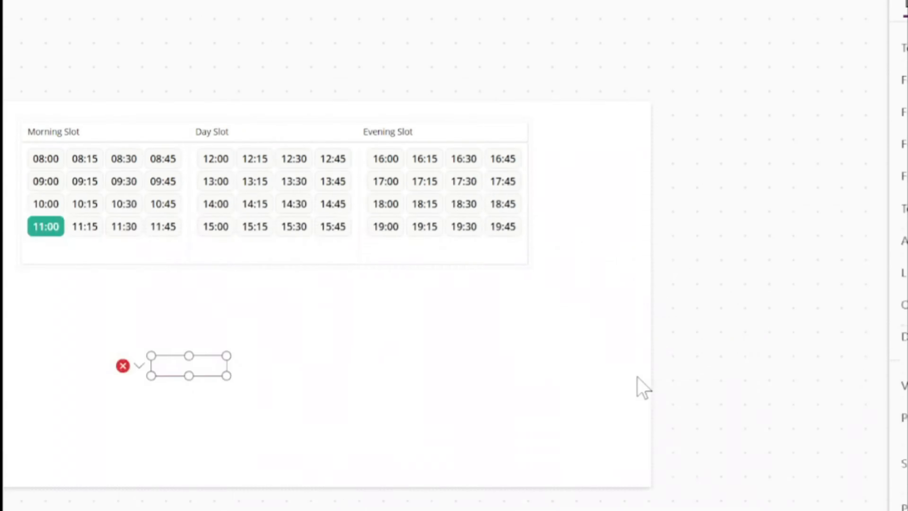
Look up the output property names of TimeSlotComponent in its custom properties
click(201, 282)
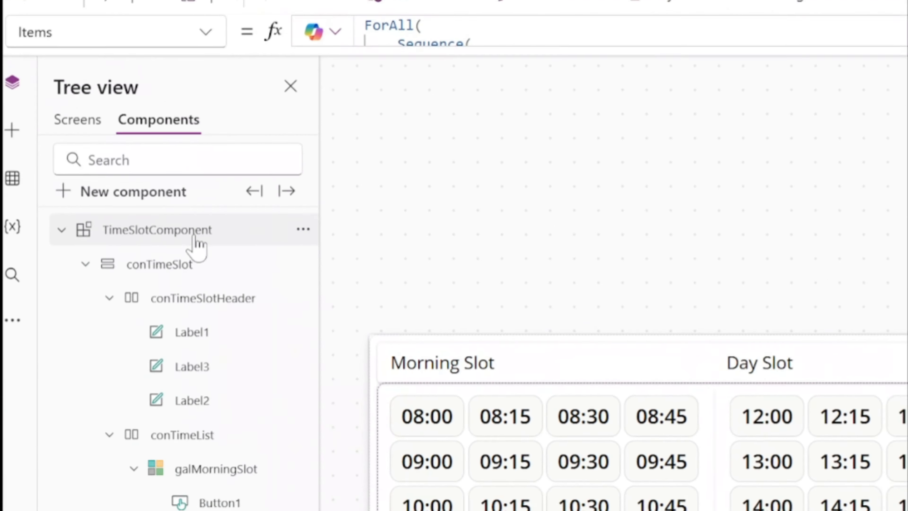
click(207, 292)
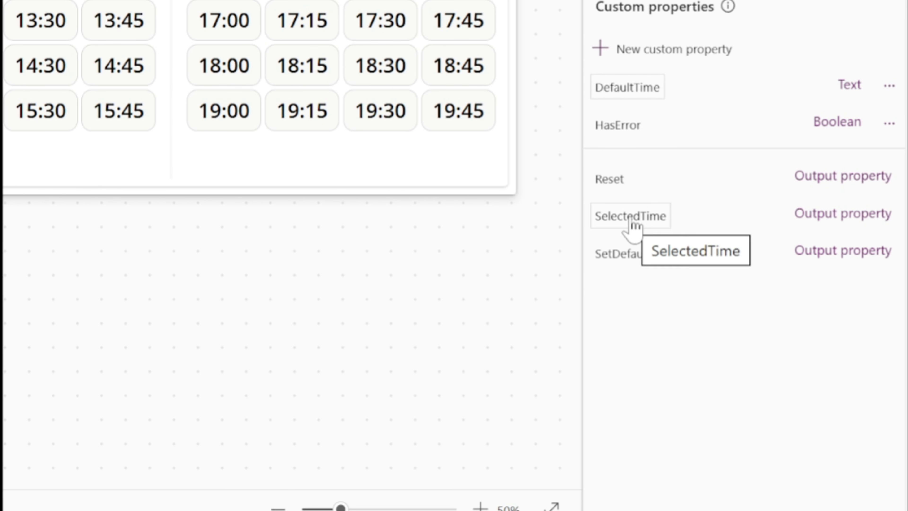
click(92, 245)
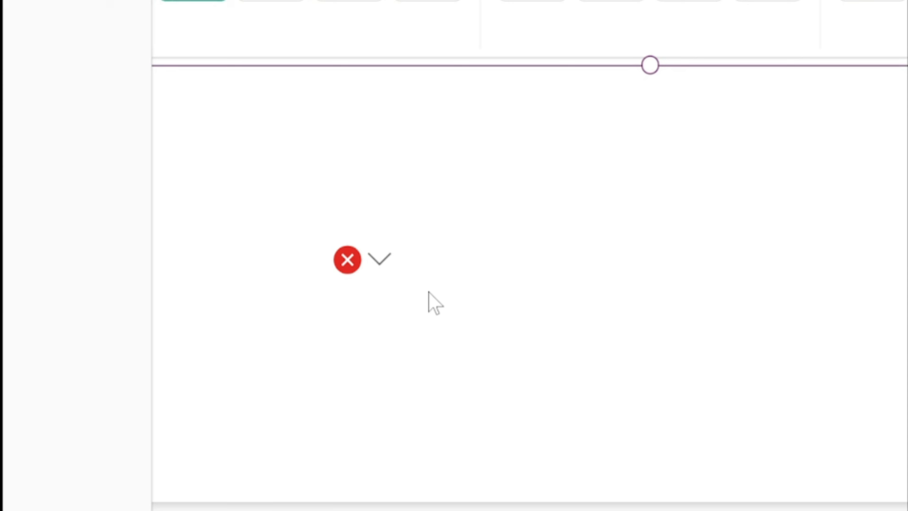
Complete the label's Text formula as TimeSlotComponent_1.SelectedTime
click(379, 260)
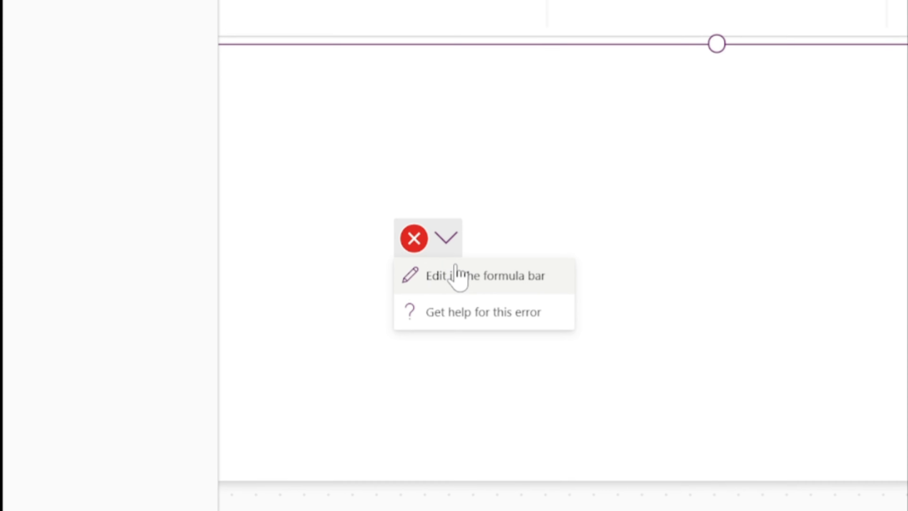
click(458, 277)
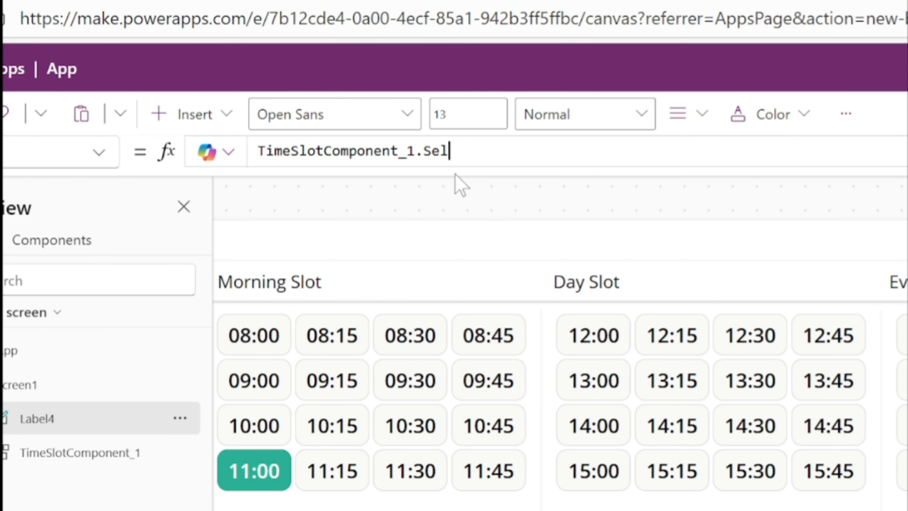
text(SelectedTime)
click(491, 345)
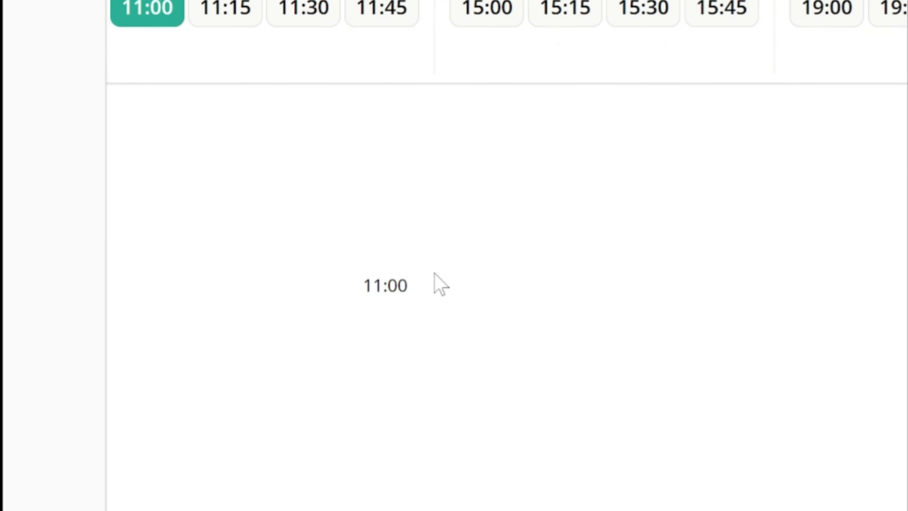
click(452, 256)
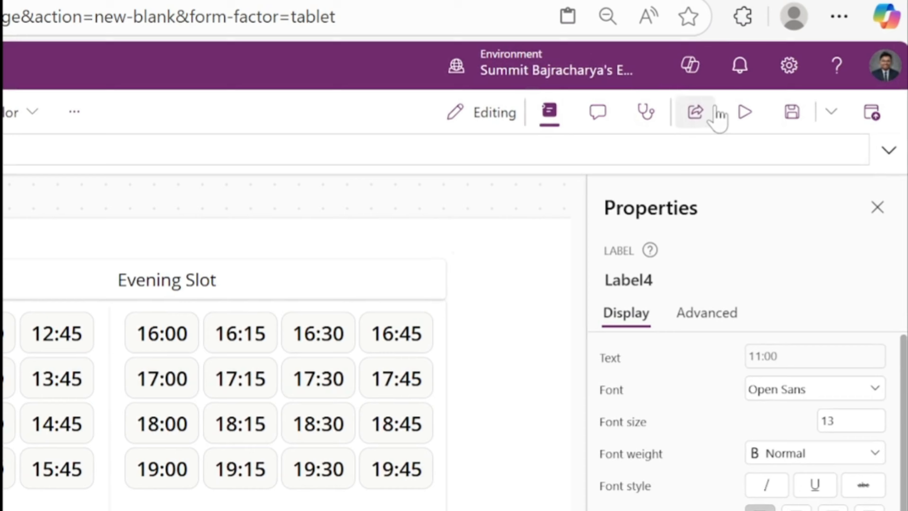
Preview the app and test selecting slots in all three galleries, such as 11:45, 14:45 and 19:00
click(741, 113)
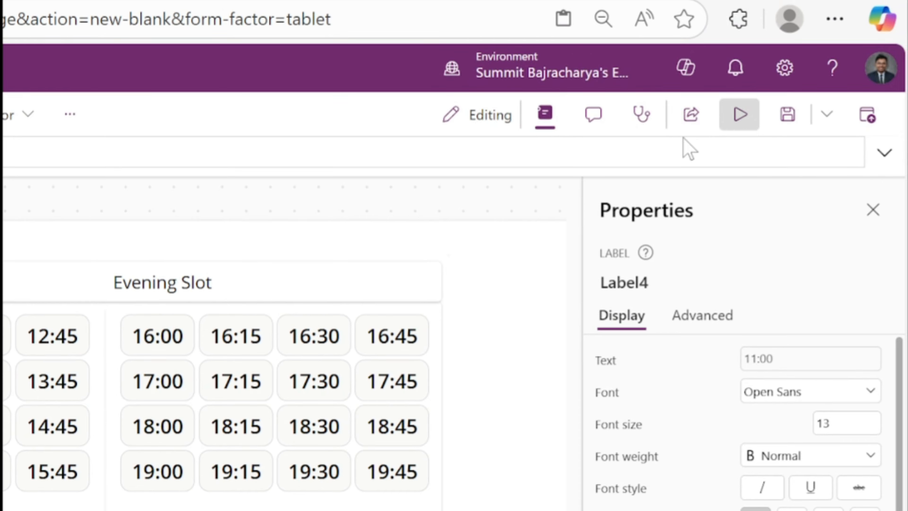
click(303, 281)
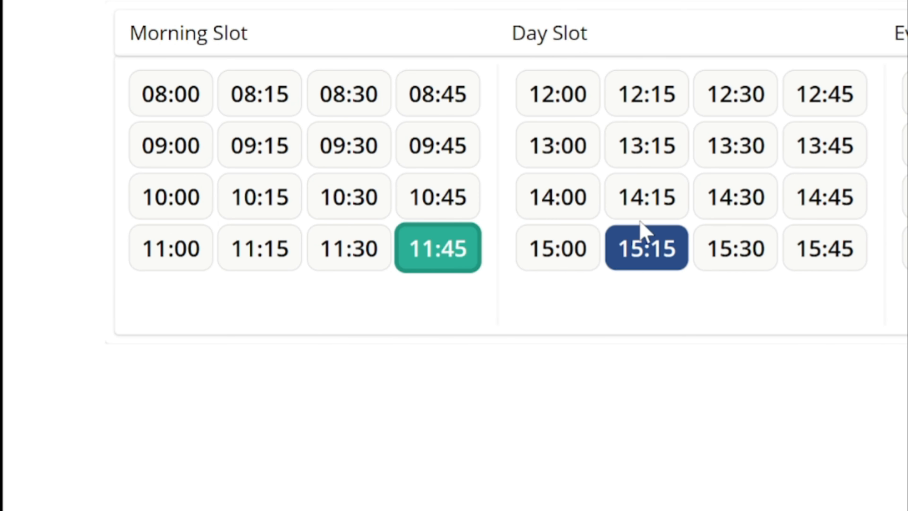
click(622, 260)
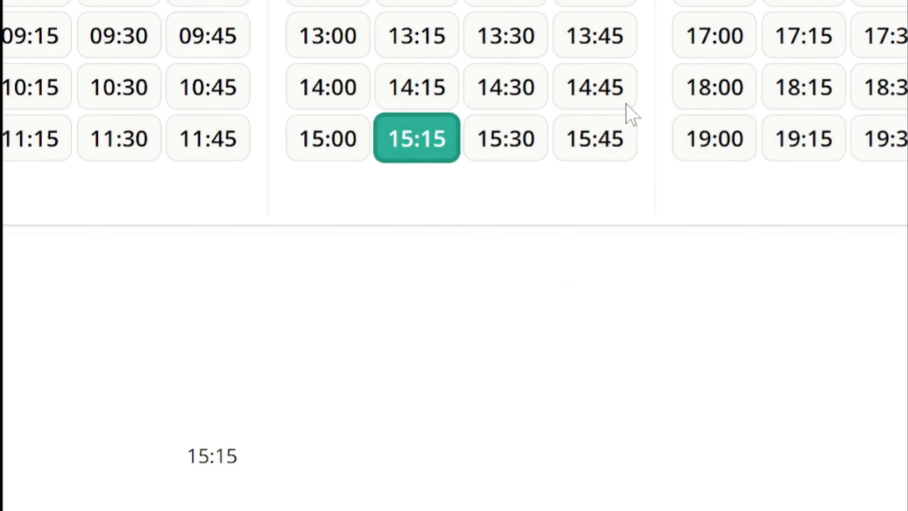
click(625, 102)
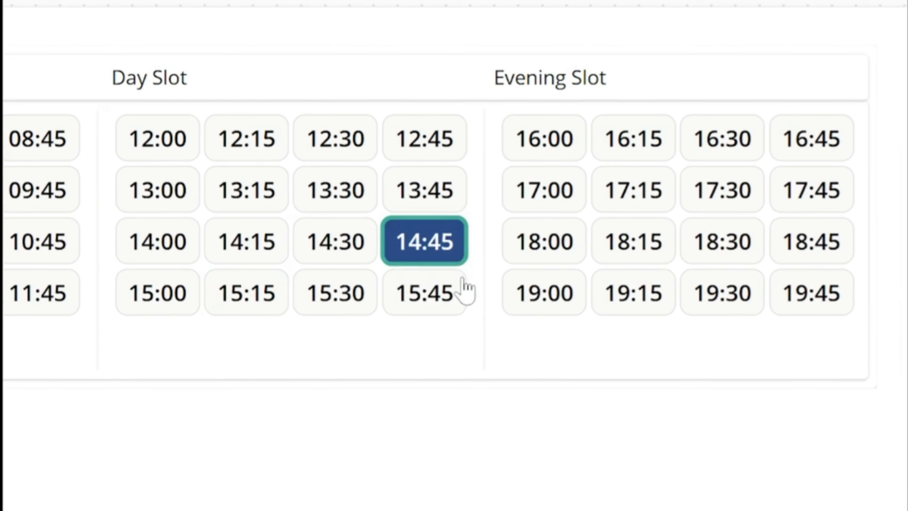
click(729, 94)
click(749, 140)
key(Escape)
click(474, 252)
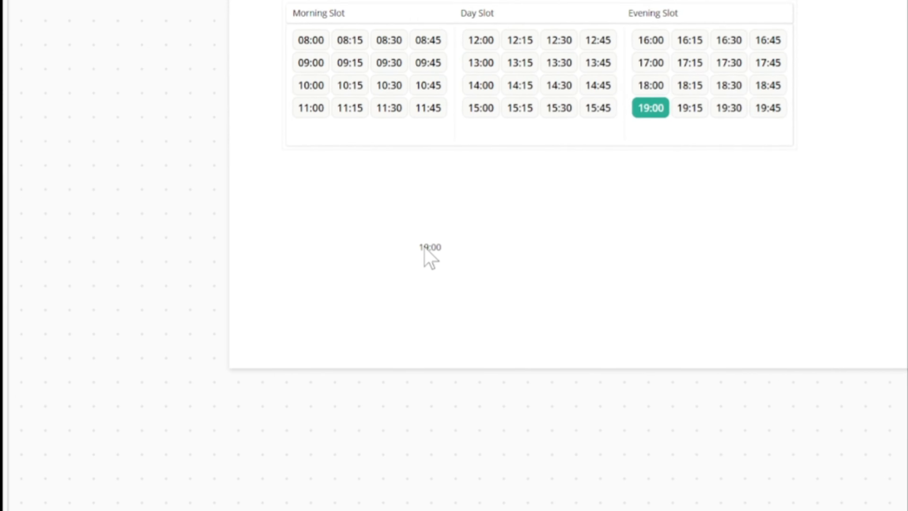
Insert a button on Screen1 below the time slot component
click(430, 248)
click(472, 259)
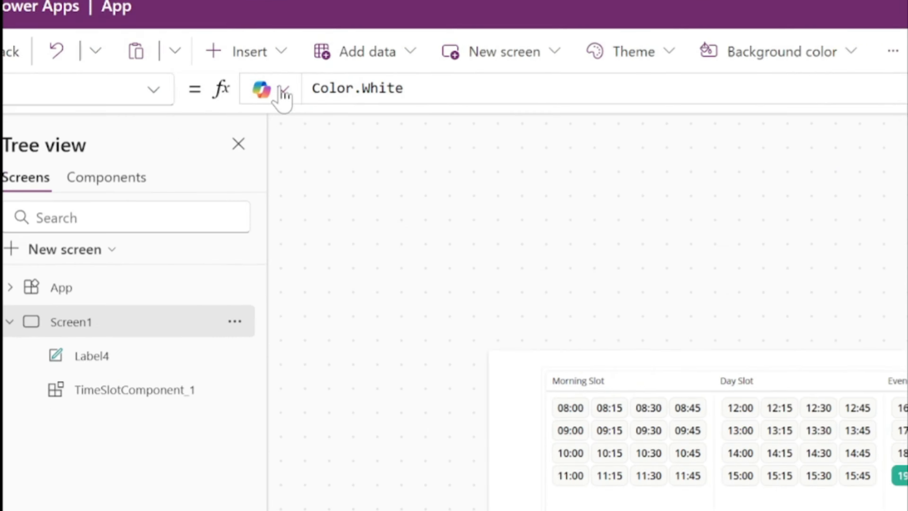
click(245, 51)
click(326, 431)
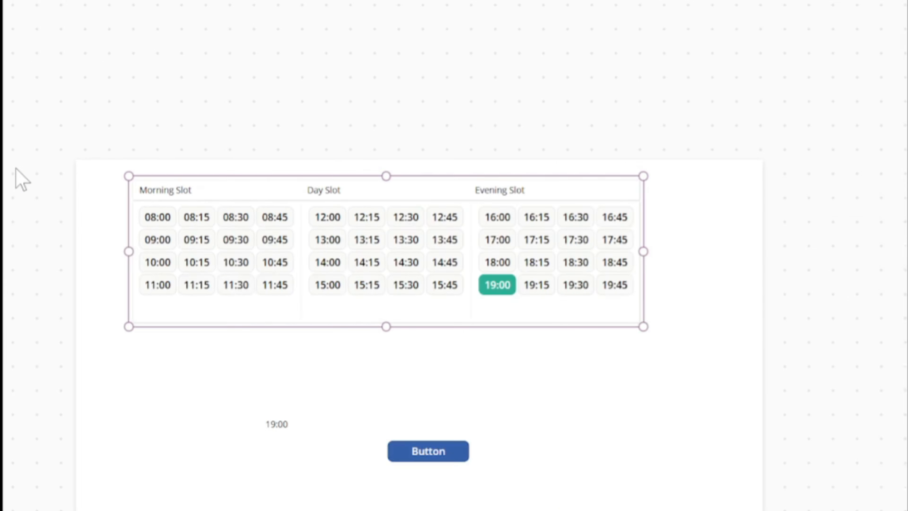
Set the new button's OnSelect formula to TimeSlotComponent_1.Reset(), copying the component instance's name from Screen1
click(168, 233)
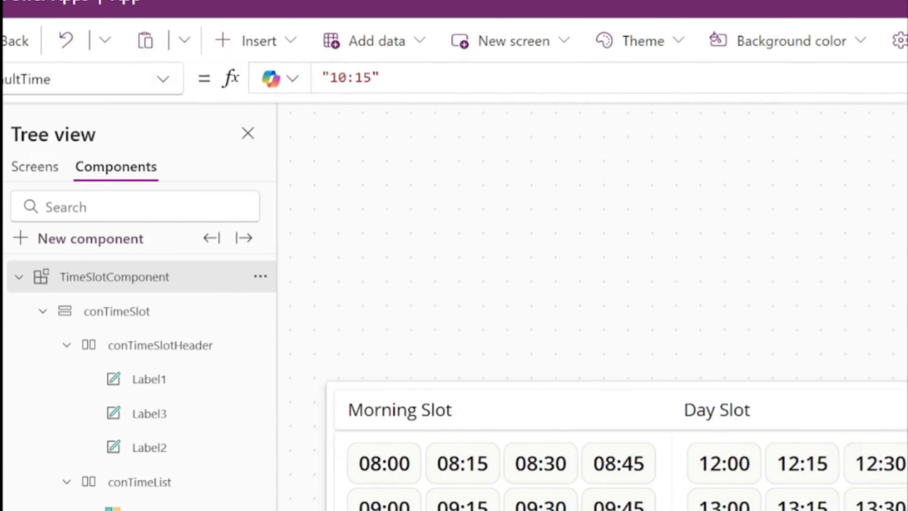
click(95, 240)
double_click(201, 257)
key(ctrl+c)
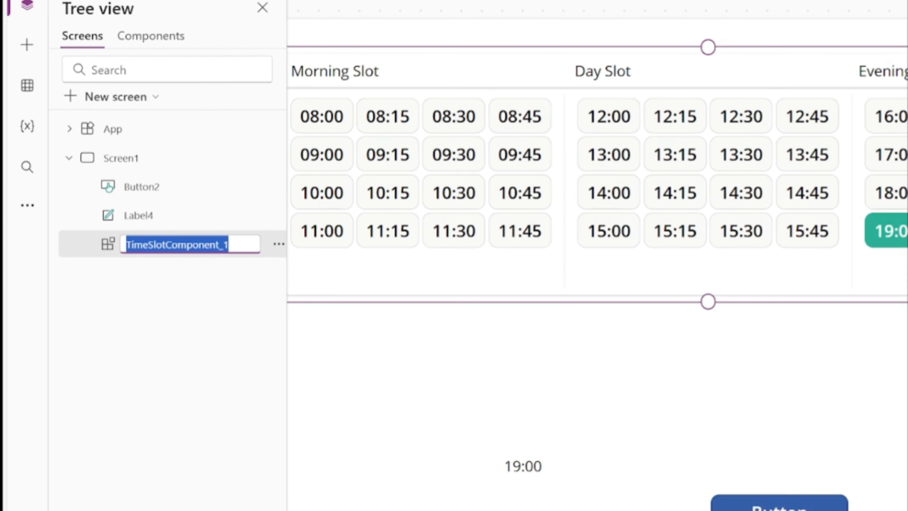
click(463, 380)
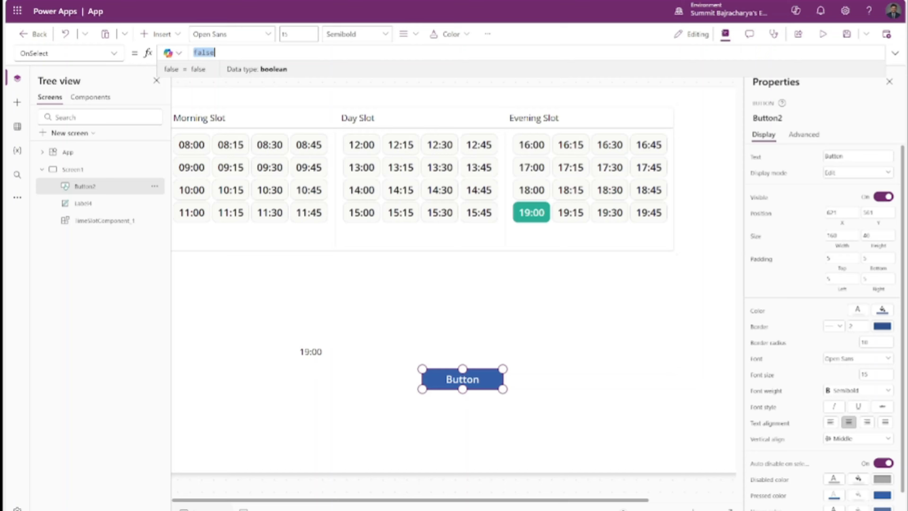
key(ctrl+v)
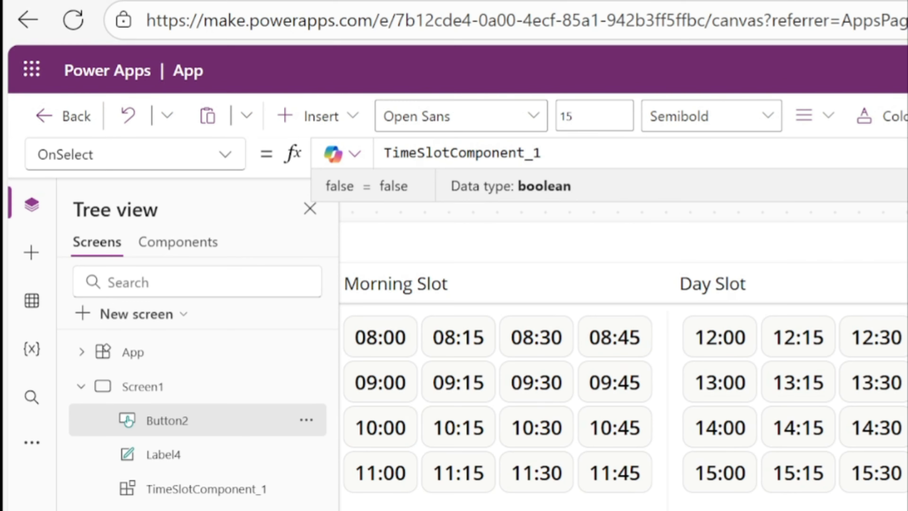
text(.Reset()
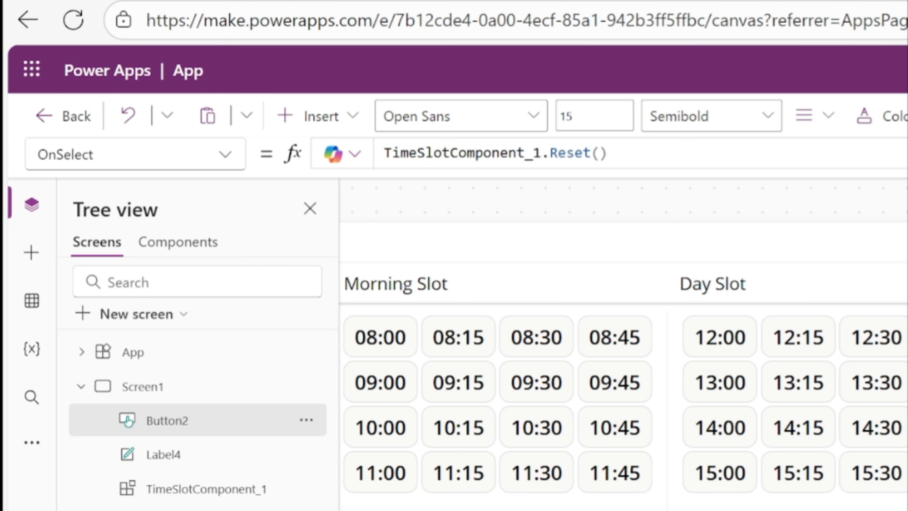
Preview the app and test the button's reset by repeatedly selecting evening slots and clearing them, then exit the preview
click(838, 116)
click(452, 257)
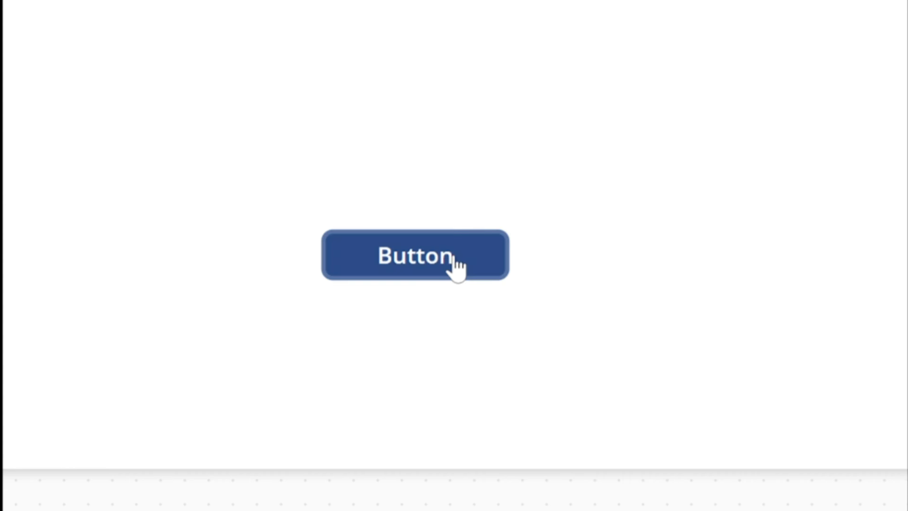
click(466, 216)
click(461, 250)
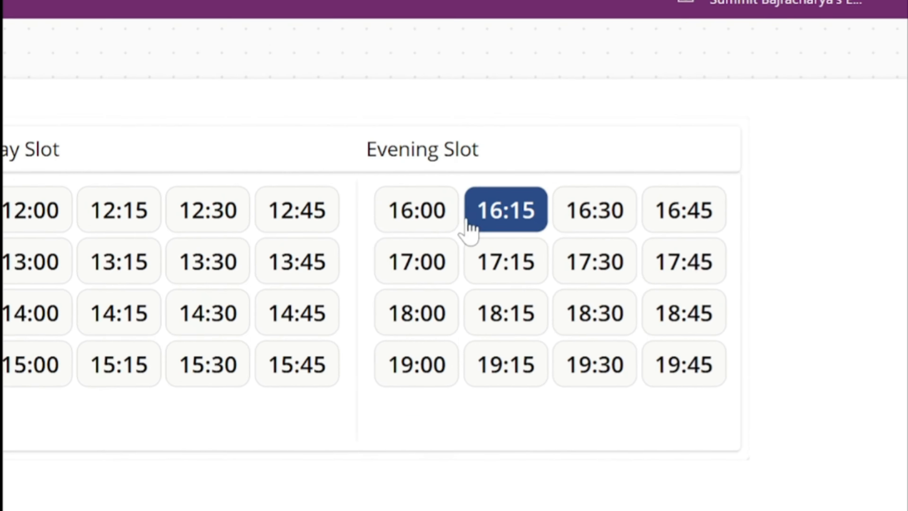
click(428, 213)
click(457, 272)
click(863, 21)
Turn on the HasError custom property of the time slot component on Screen1
click(487, 308)
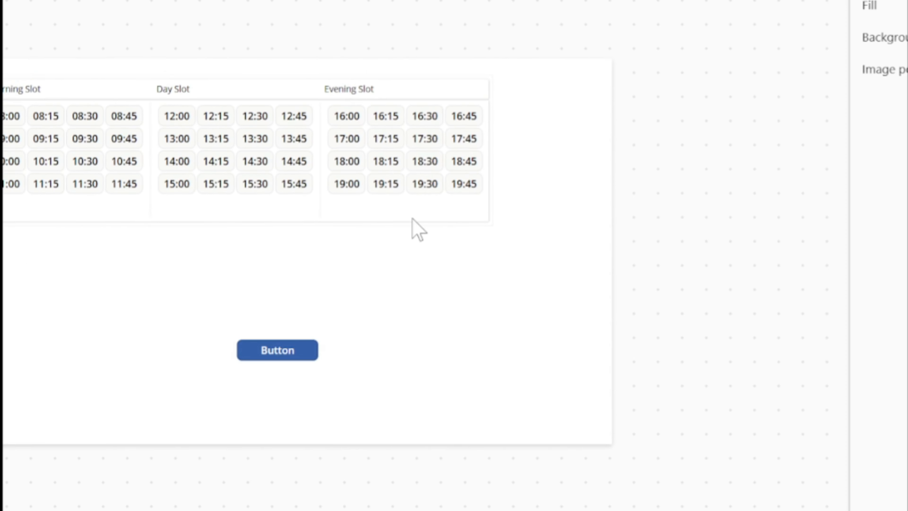
click(412, 219)
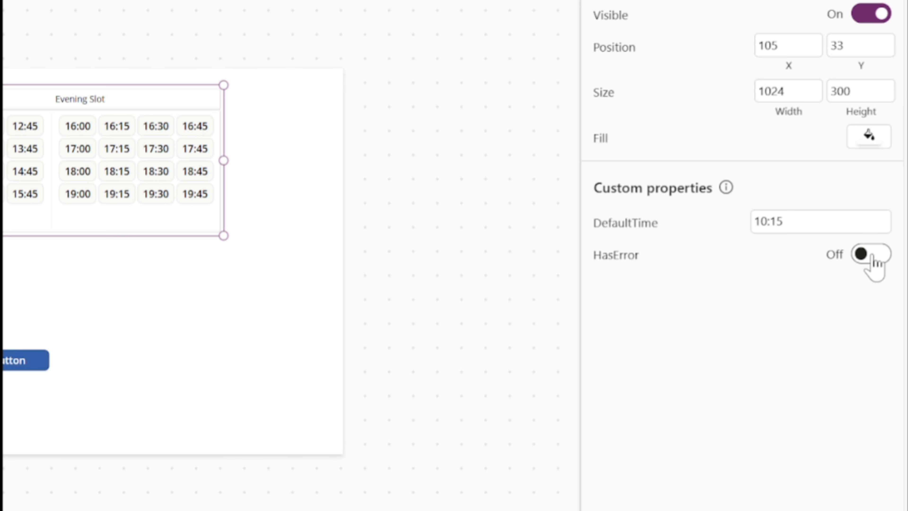
click(873, 263)
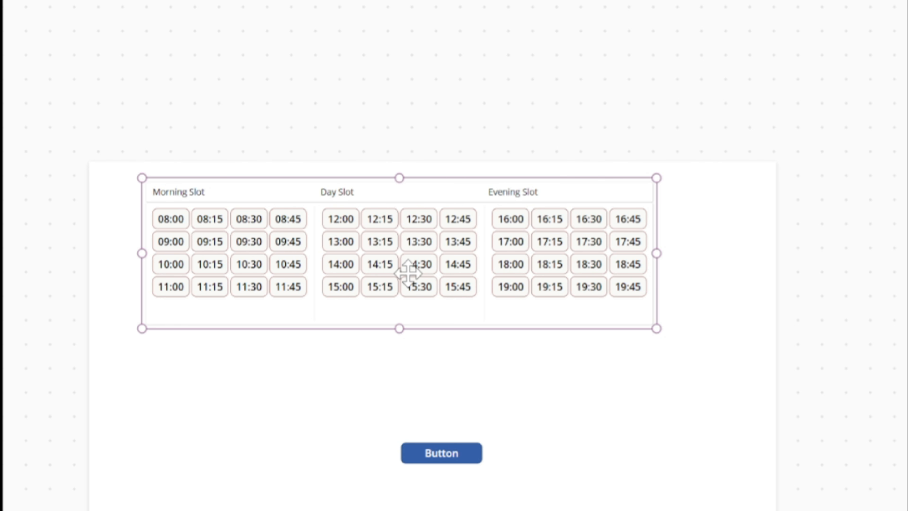